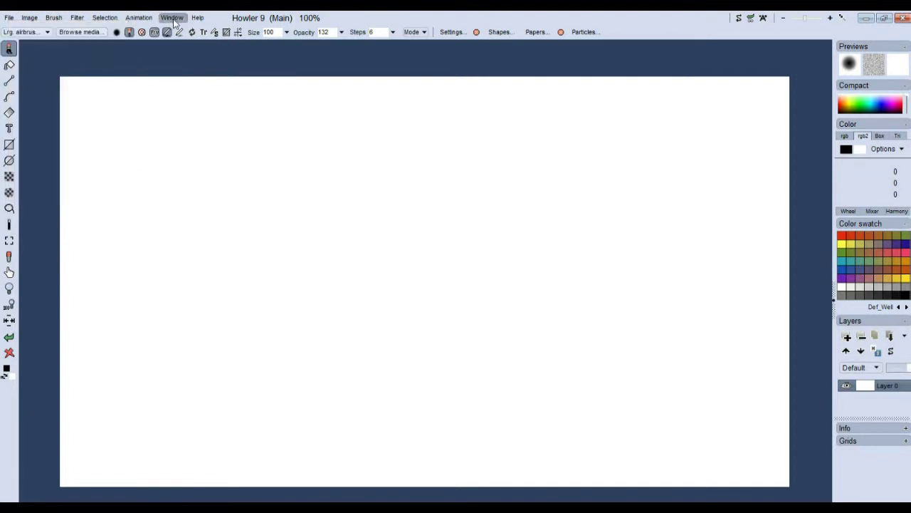
- Turn off compact full screen mode and zoom the blank canvas to 81%
click(238, 26)
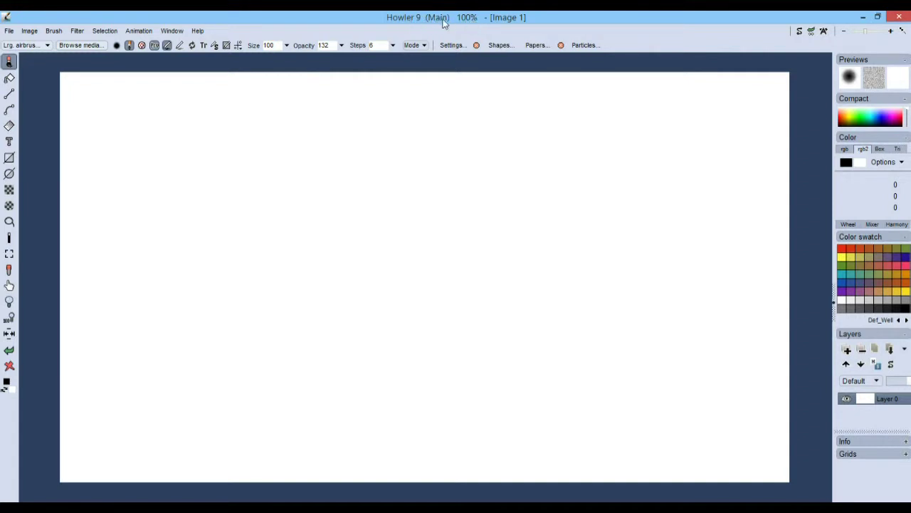
scroll(352, 234, up, 3)
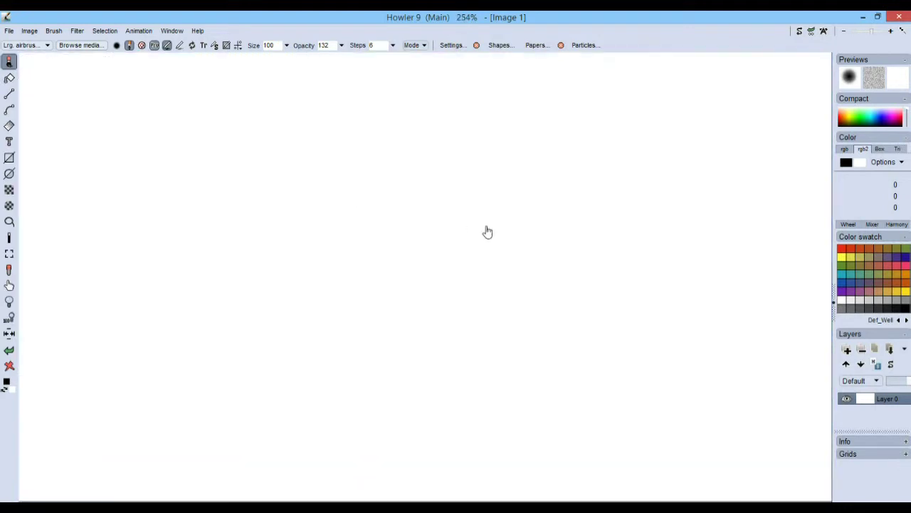
scroll(420, 234, down, 5)
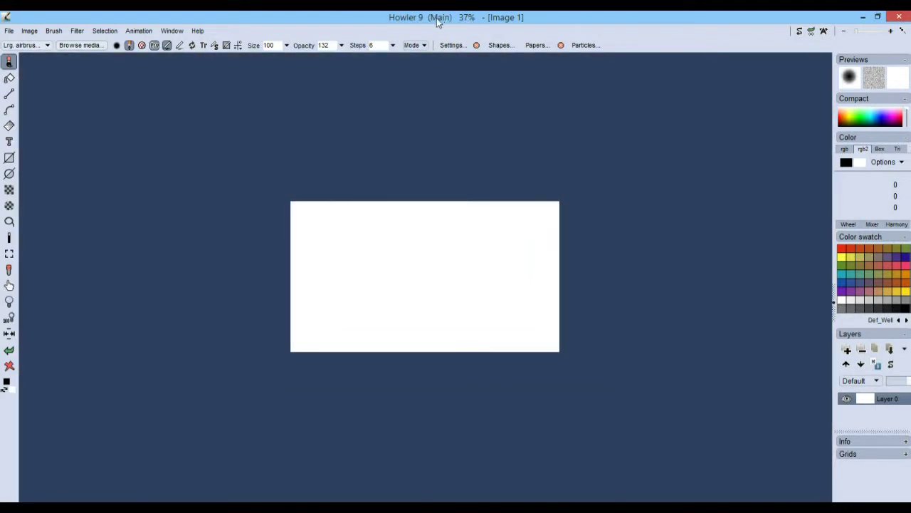
scroll(437, 238, up, 4)
scroll(444, 246, down, 1)
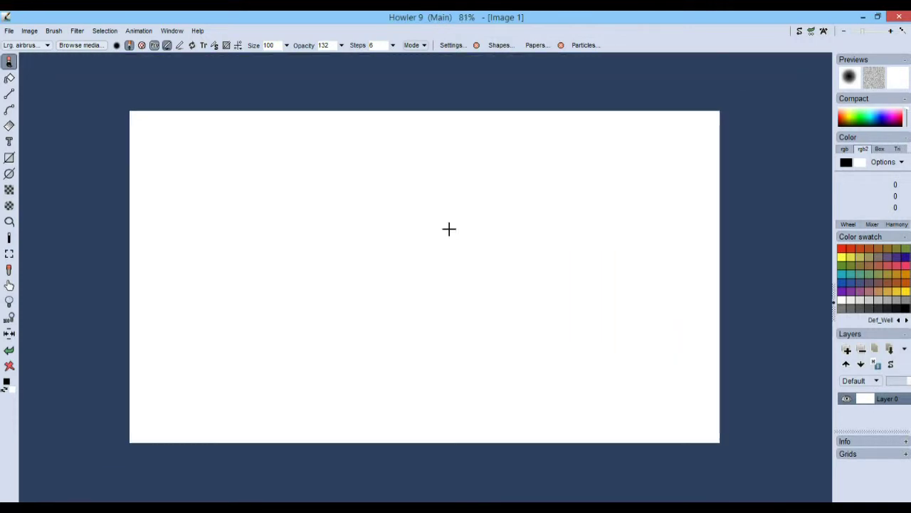
- Draw a smiling face in black on the main image, with an oval head, a curved mouth and two eyes
click(799, 32)
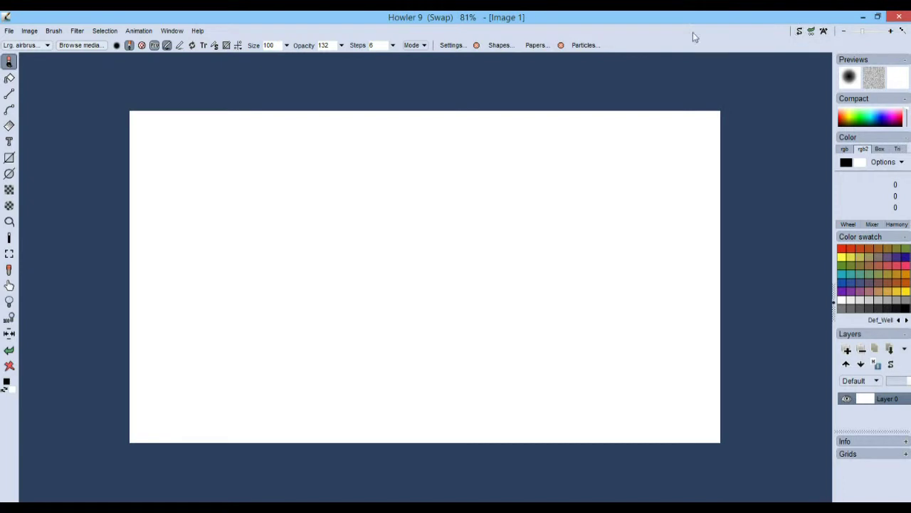
click(799, 32)
mouse_move(409, 194)
mouse_down()
mouse_move(464, 190)
mouse_move(283, 225)
mouse_up()
drag(345, 272, 475, 261)
drag(382, 238, 438, 227)
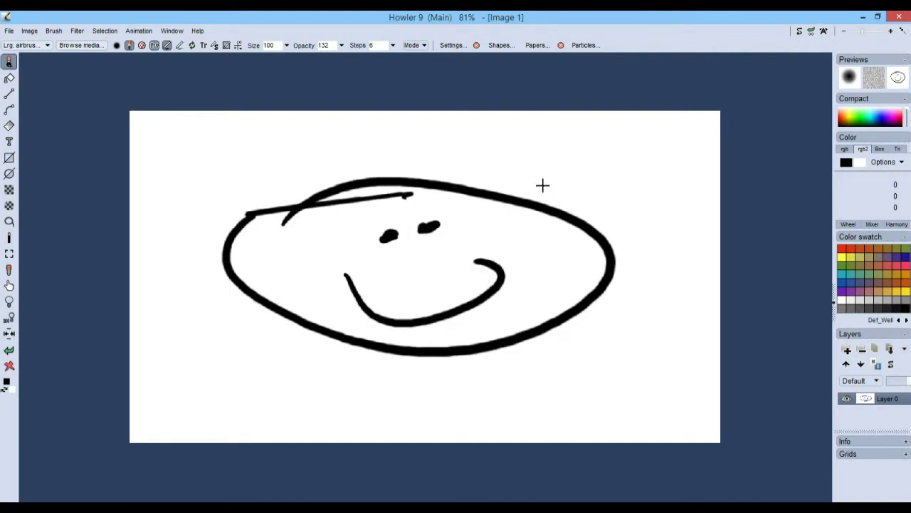
- Switch to the swap image and draw a frowning face with an oval head, downturned mouth and two eyes
click(800, 32)
mouse_move(348, 167)
mouse_down()
mouse_move(403, 381)
mouse_move(293, 209)
mouse_up()
mouse_move(394, 336)
mouse_down()
mouse_move(548, 320)
mouse_move(543, 326)
mouse_up()
drag(435, 236, 492, 223)
- Flip back and forth between the main and swap images to compare the two faces, ending on the swap image
click(799, 32)
click(799, 32)
click(799, 33)
click(800, 33)
- Toggle swap mixing on and off to see both faces overlaid, and look over the image preview's swap options
click(902, 82)
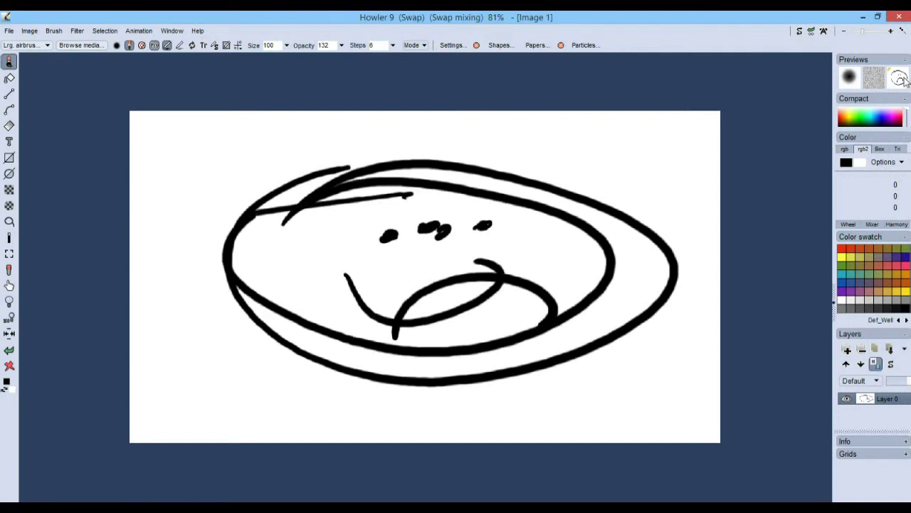
click(900, 81)
click(900, 81)
click(900, 79)
click(901, 79)
click(901, 80)
right_click(900, 82)
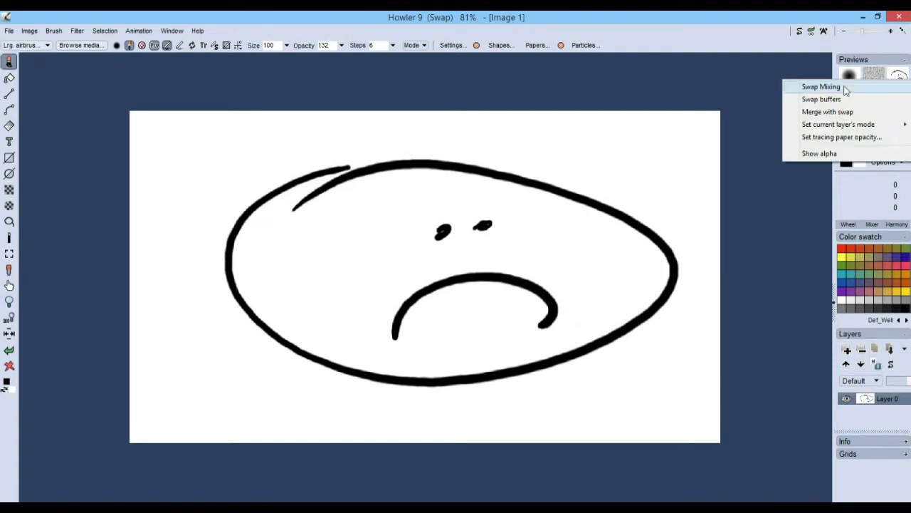
mouse_move(835, 133)
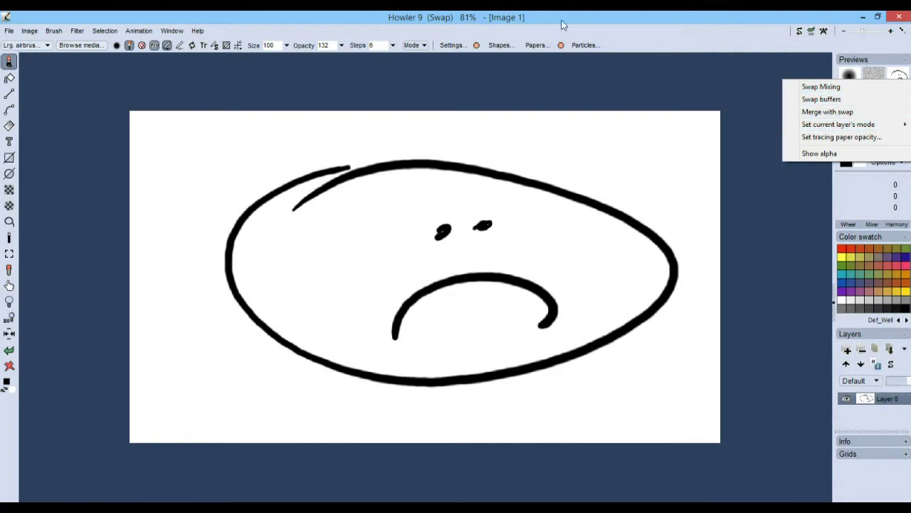
click(655, 20)
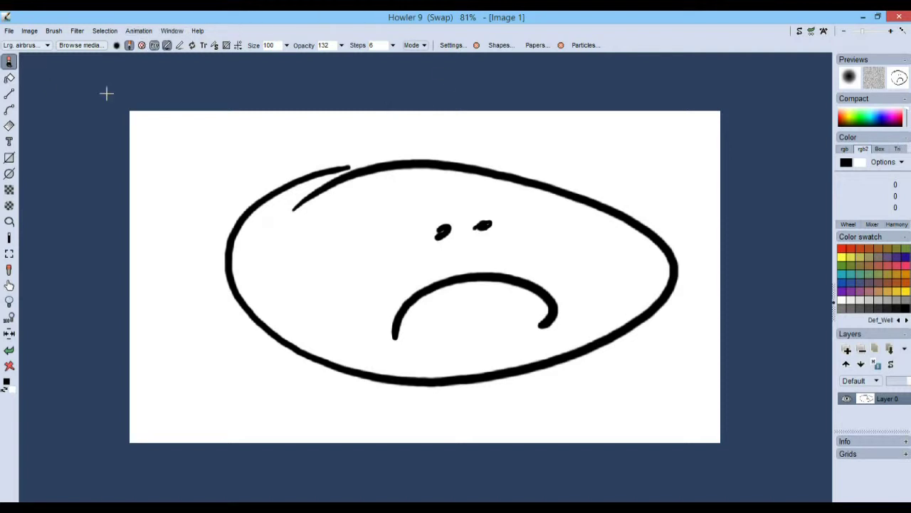
- Check the image information for the buffer's memory use, width and height
click(29, 32)
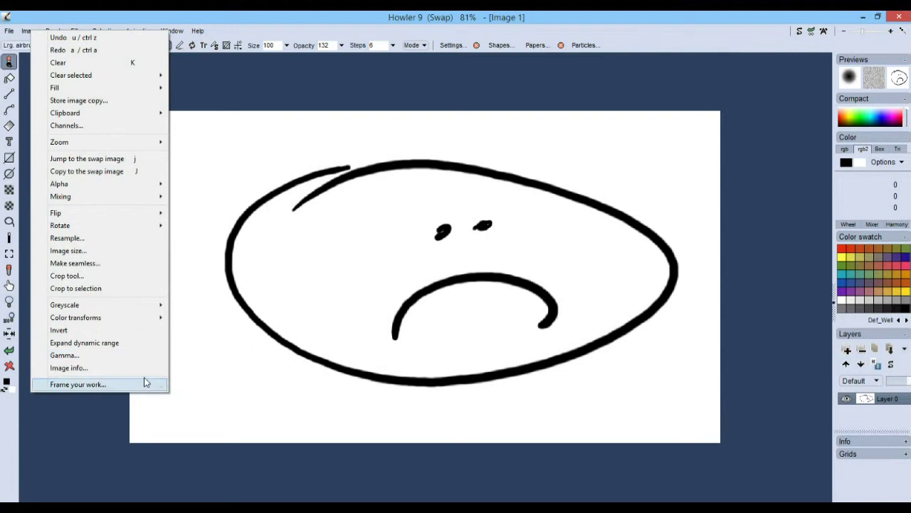
click(89, 368)
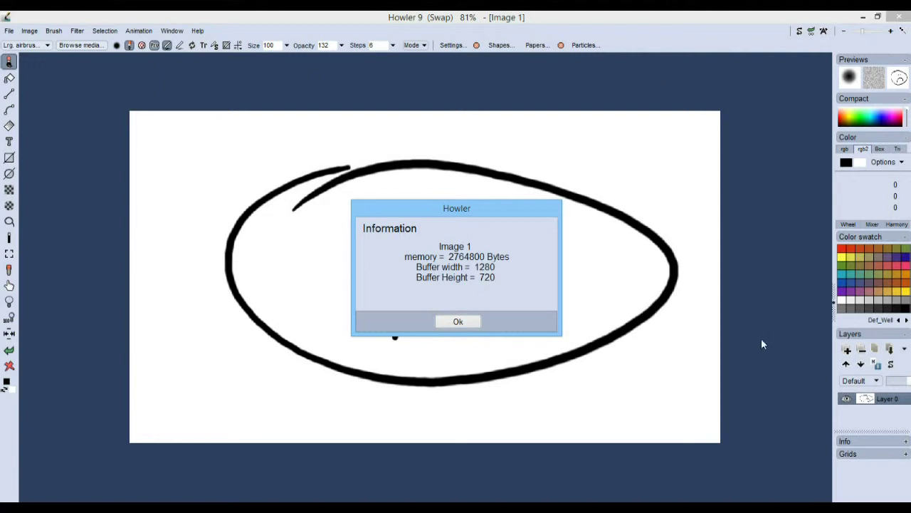
click(460, 322)
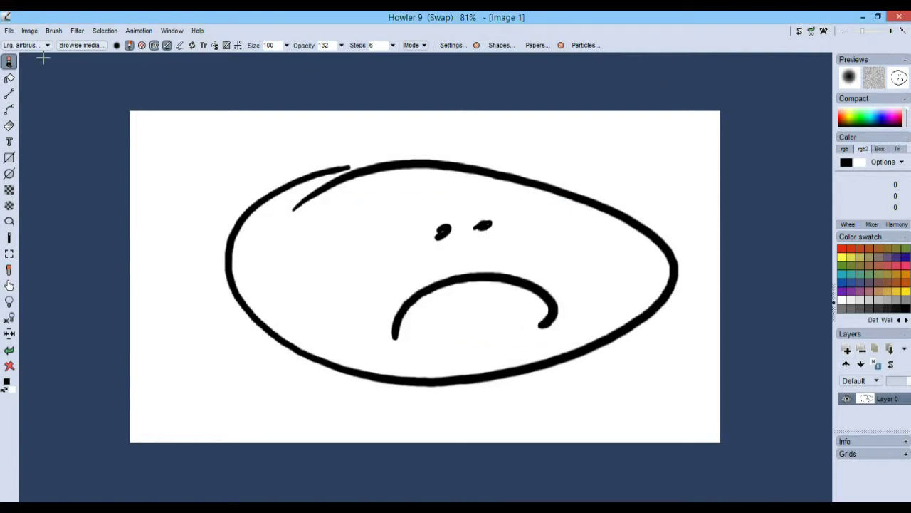
- Enlarge the image canvas with the Image size command, entering a new width and a height of 800
click(8, 32)
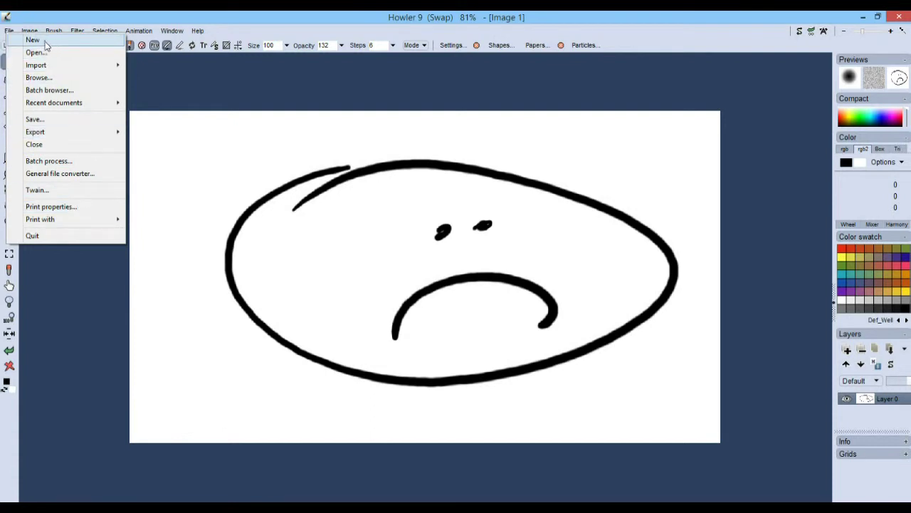
click(31, 21)
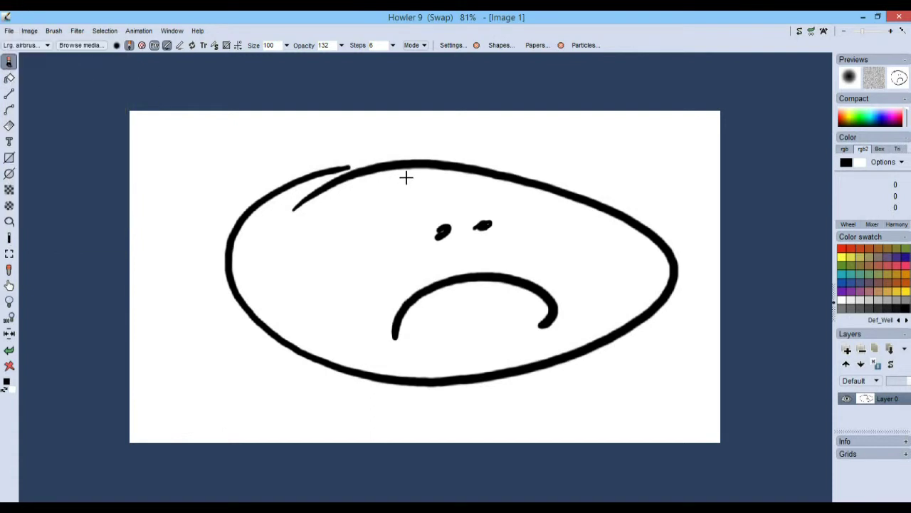
click(30, 30)
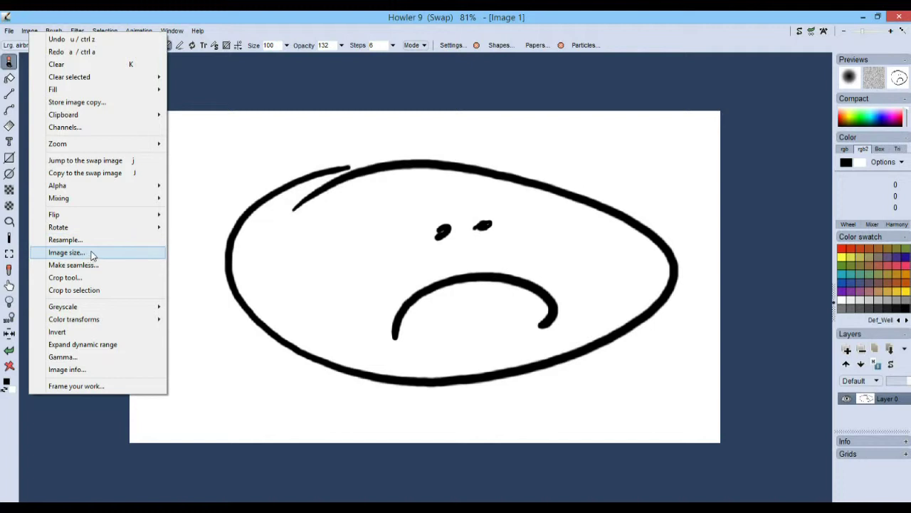
click(69, 255)
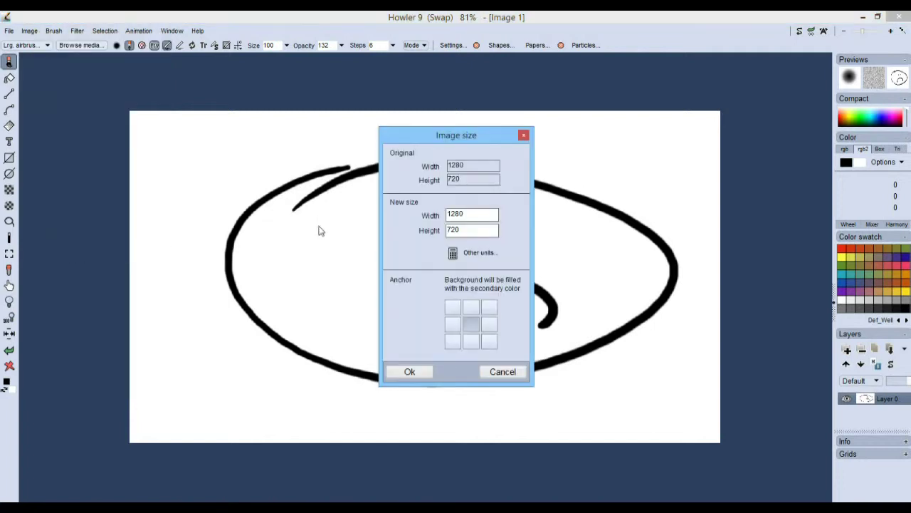
double_click(452, 214)
key(BackSpace)
drag(466, 230, 430, 237)
text(800)
click(414, 372)
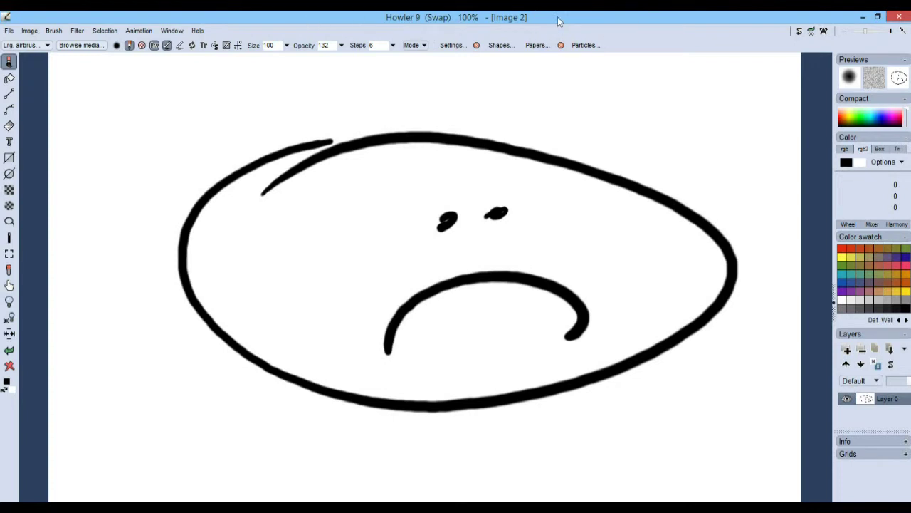
- Turn on compact full screen mode and hide the sidebar
click(172, 32)
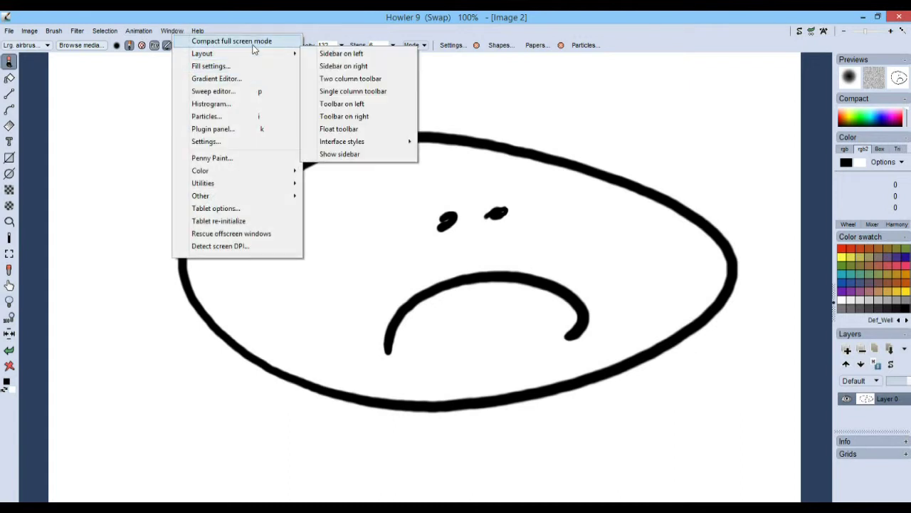
click(228, 42)
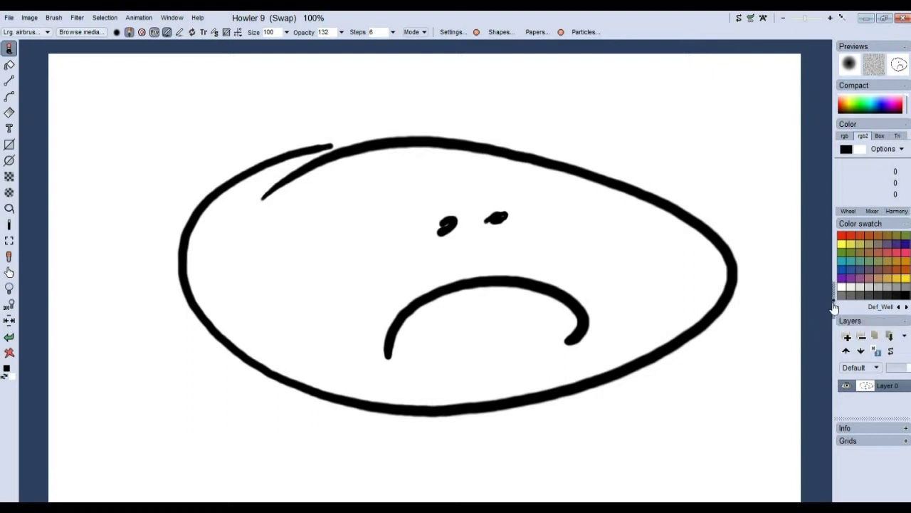
key(Tab)
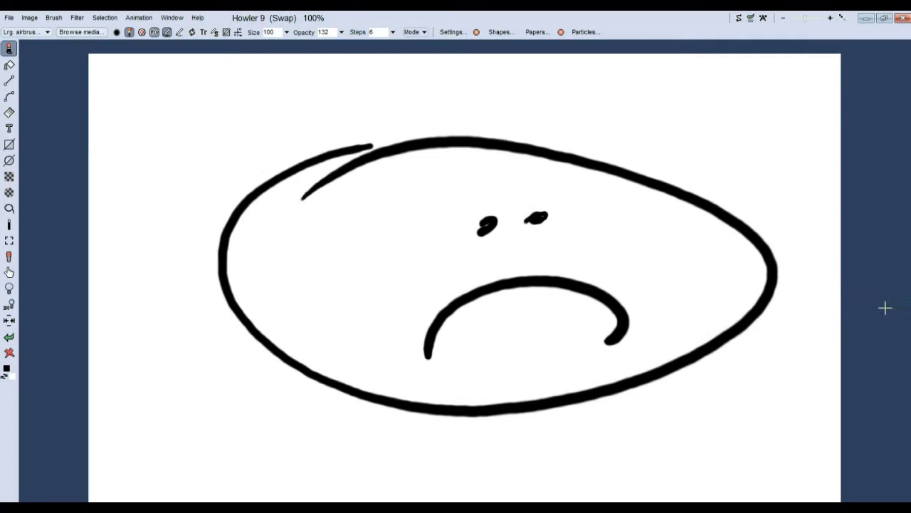
click(906, 300)
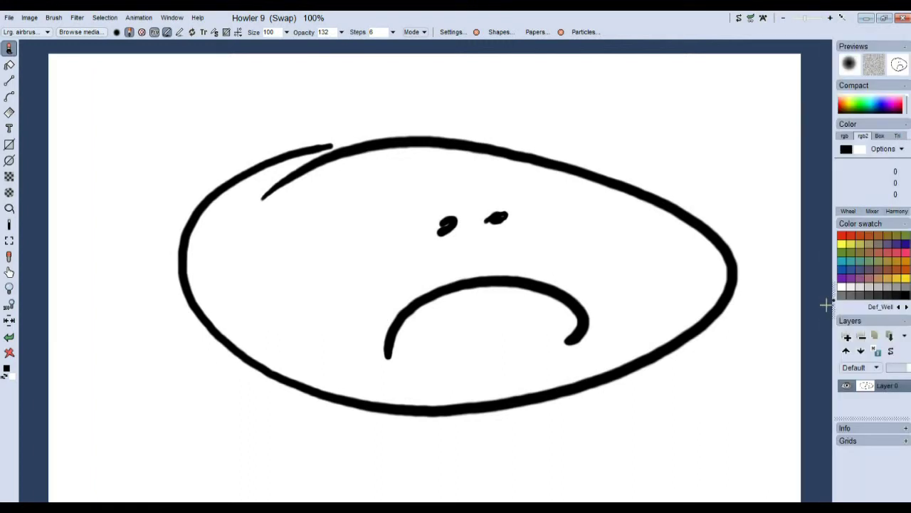
click(834, 302)
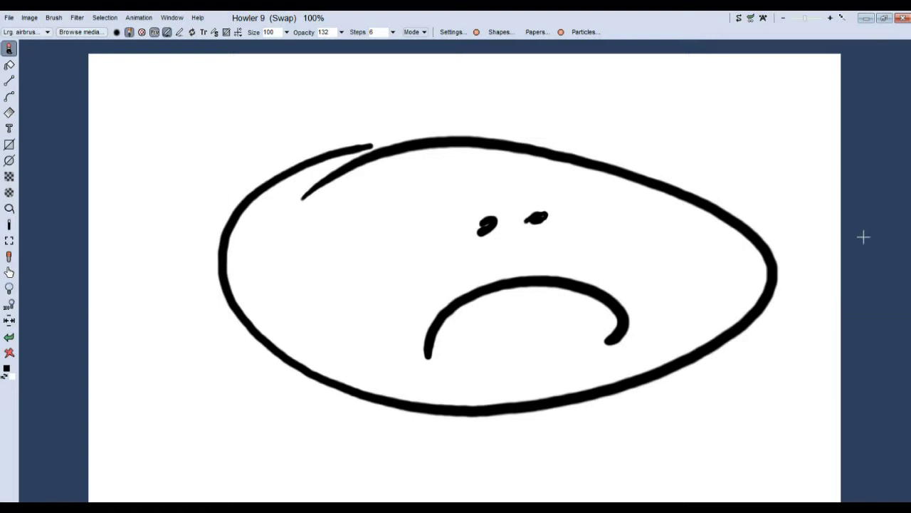
- Bring the sidebar back with the Show sidebar layout option
click(173, 18)
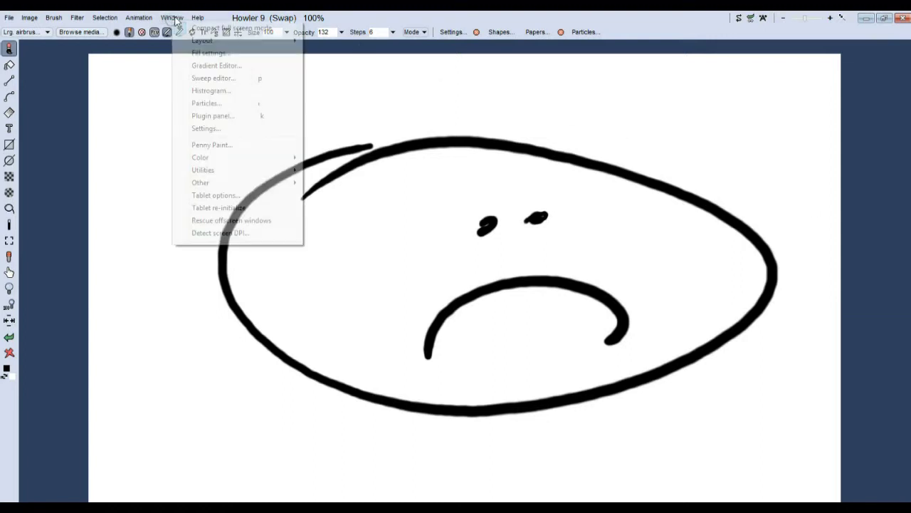
mouse_move(241, 43)
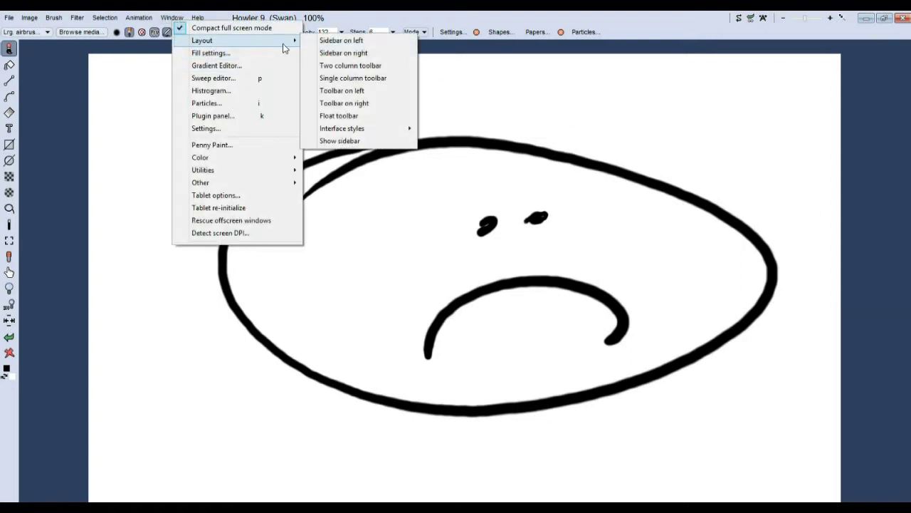
mouse_move(385, 130)
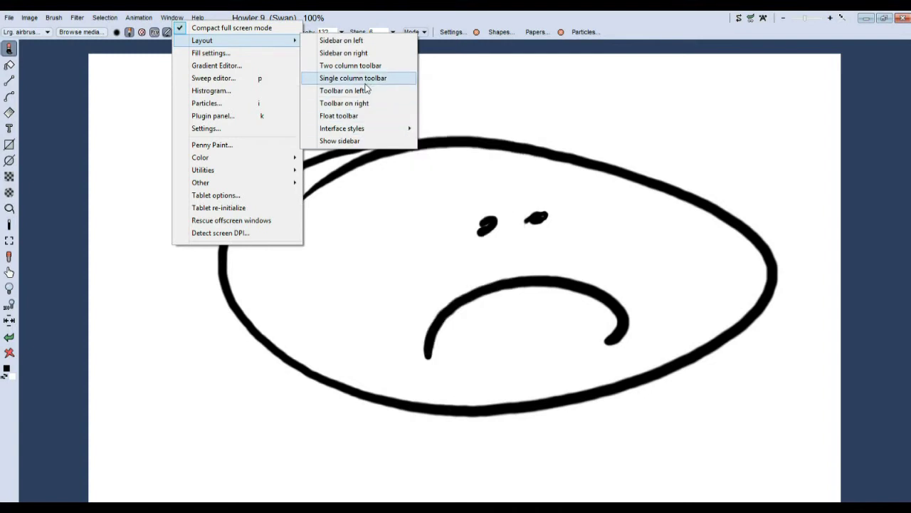
click(368, 141)
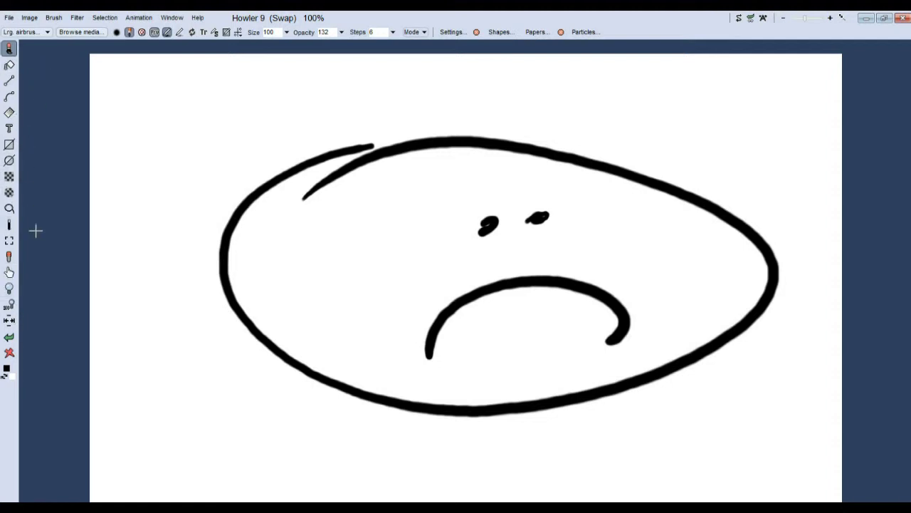
- Float the toolbar and place it along the workspace's right edge, clear of the canvas
click(172, 19)
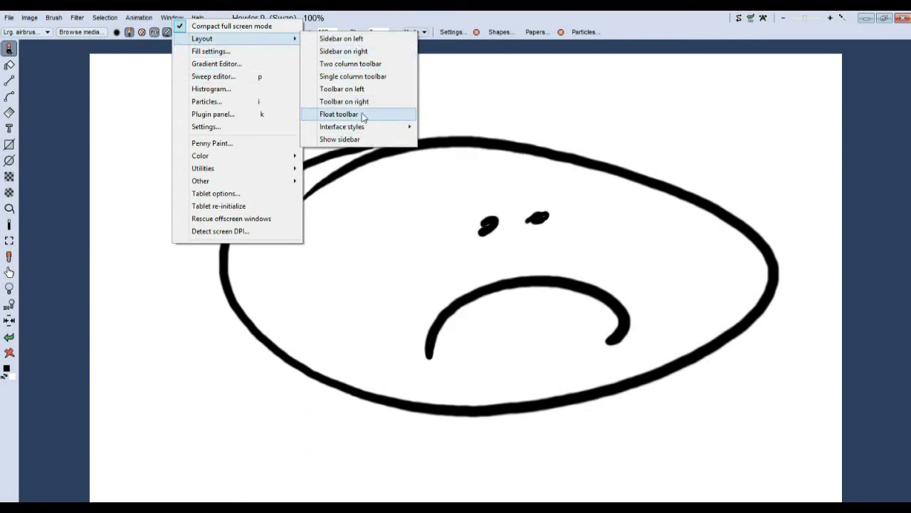
click(361, 116)
drag(27, 59, 861, 88)
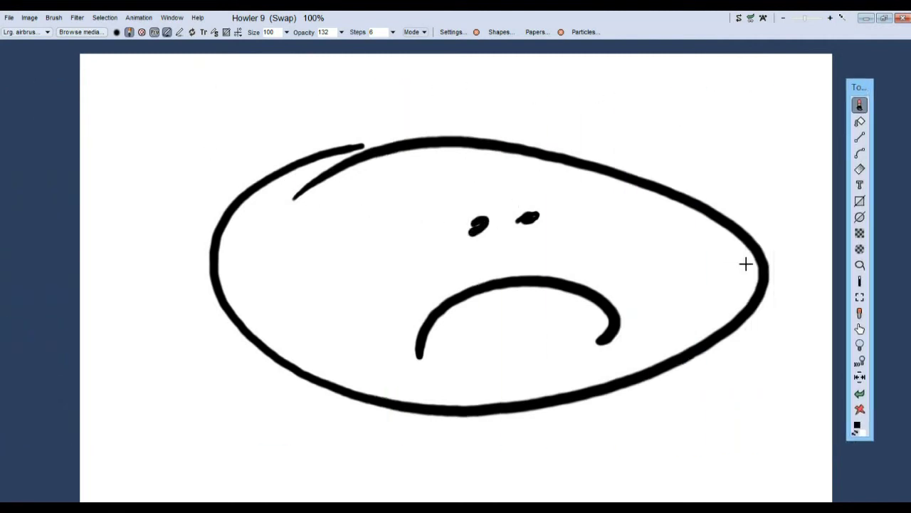
click(860, 329)
mouse_move(843, 332)
mouse_down()
mouse_move(811, 334)
mouse_move(798, 321)
mouse_up()
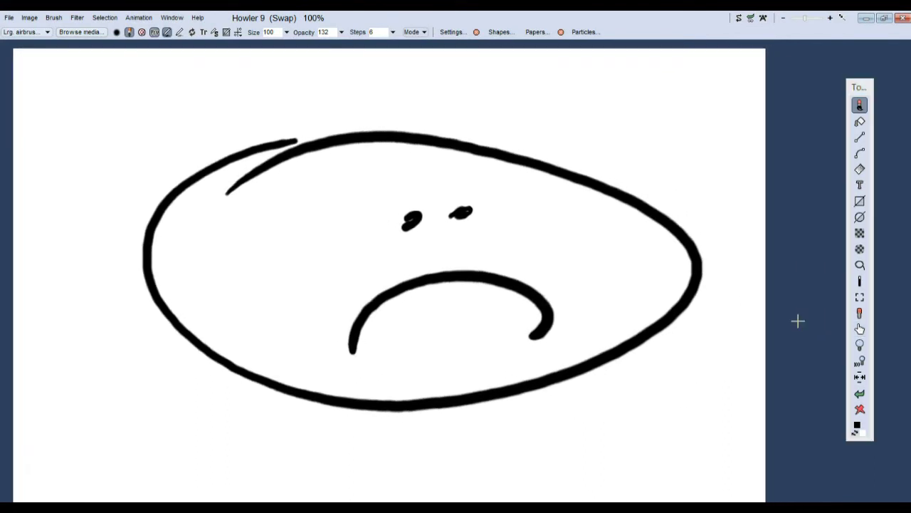
drag(867, 88, 900, 61)
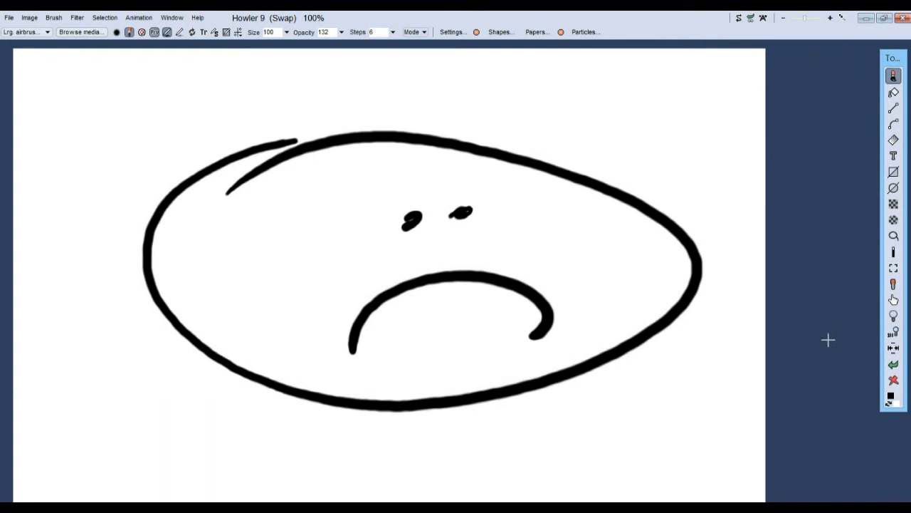
- Store a copy of the frowning face image and place its thumbnail window below the floating toolbar
click(29, 17)
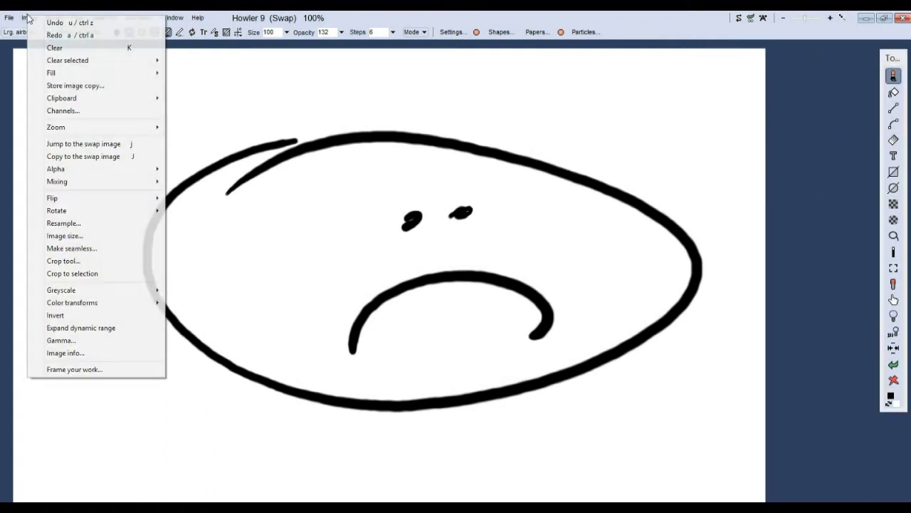
click(93, 86)
drag(21, 427, 782, 364)
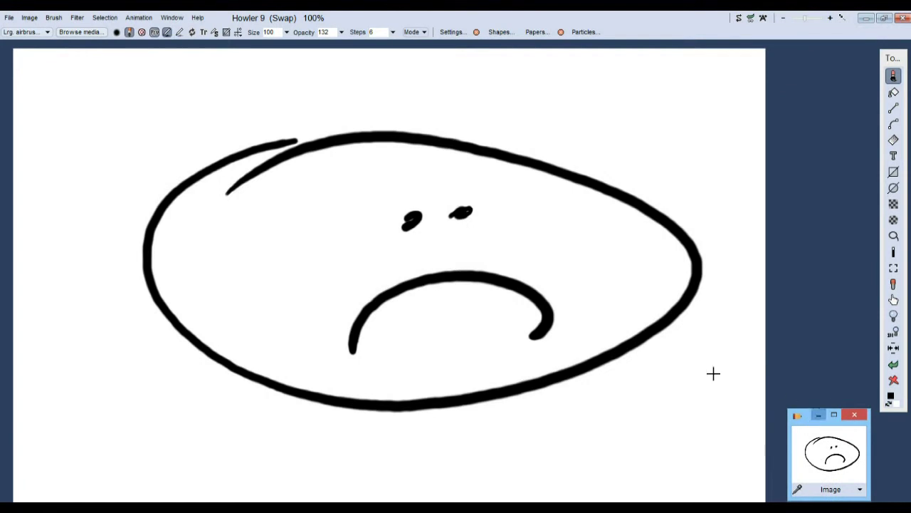
- Switch to the main image and store a copy of the smiling face
click(739, 19)
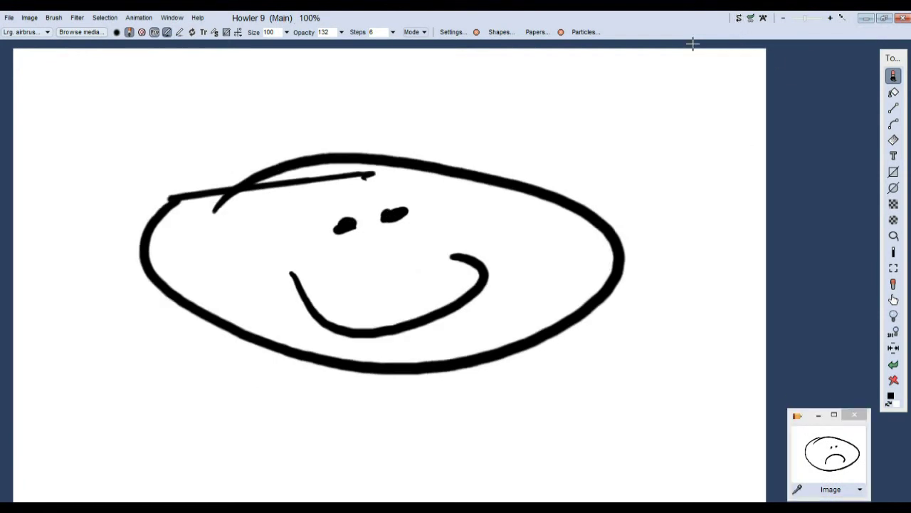
click(30, 18)
click(87, 88)
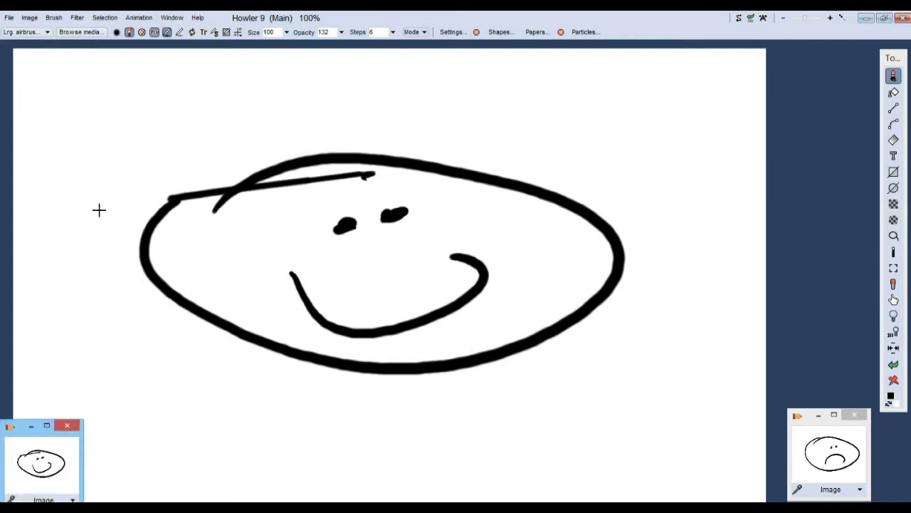
- Place the smiling face copy's thumbnail above the frowning one and flip to the swap image and back
drag(21, 439, 805, 314)
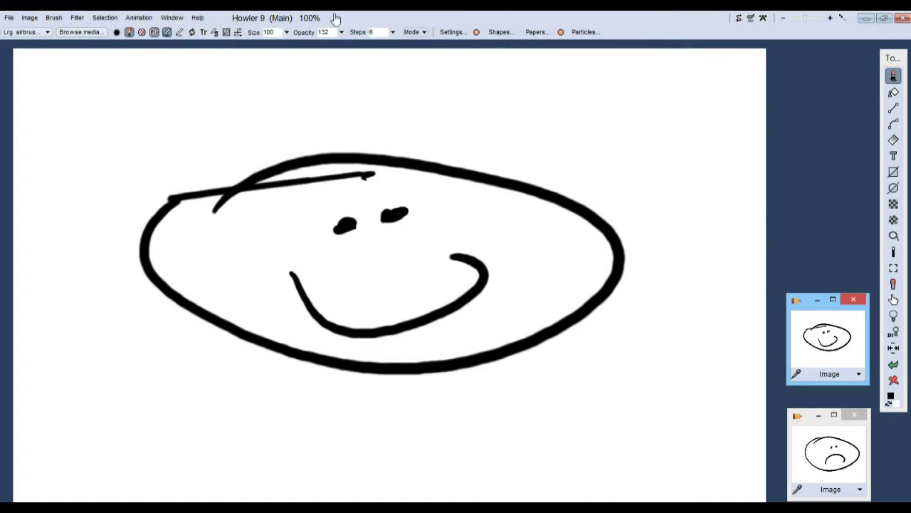
click(739, 19)
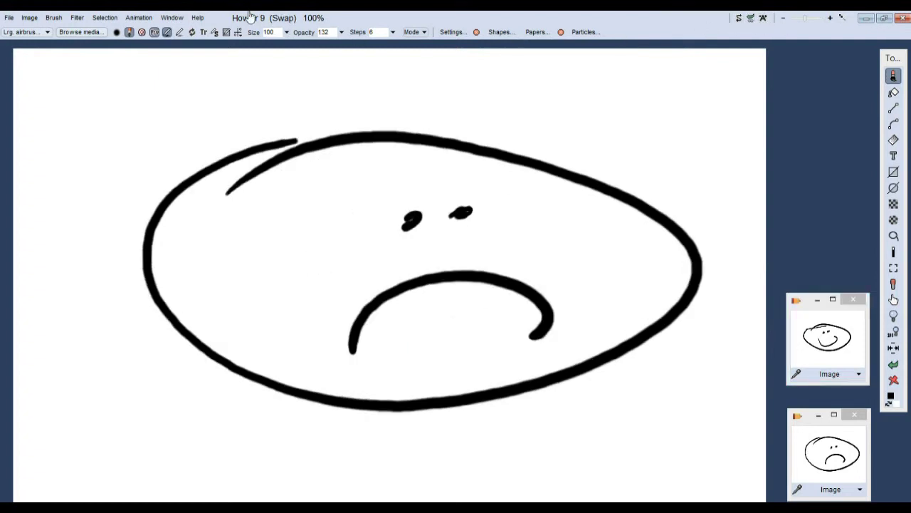
click(739, 19)
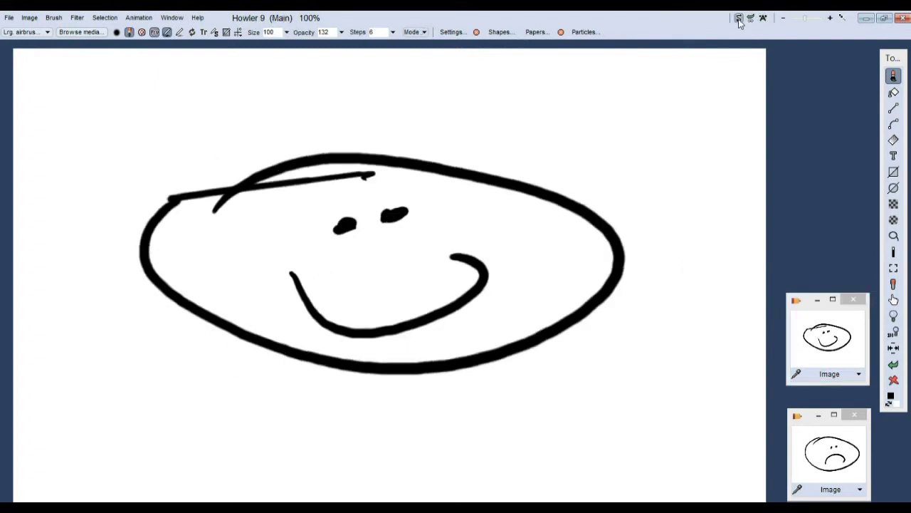
- Recall the stored frowning and smiling face copies onto the canvas in turn, ending on the frowning face
click(830, 451)
click(849, 342)
click(846, 414)
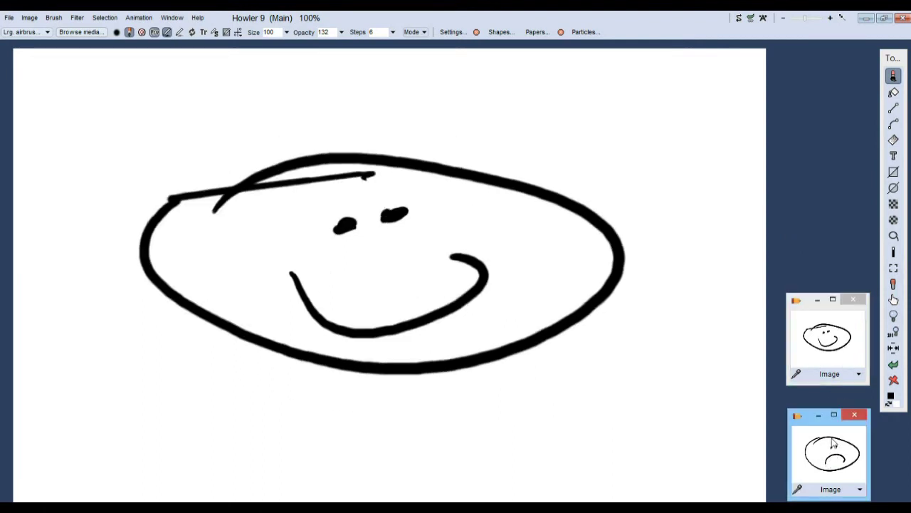
- Stack the frowning thumbnail above the smiling one beside the canvas's upper-right corner and shrink both windows
drag(809, 426, 808, 64)
drag(809, 308, 812, 161)
drag(870, 237, 863, 220)
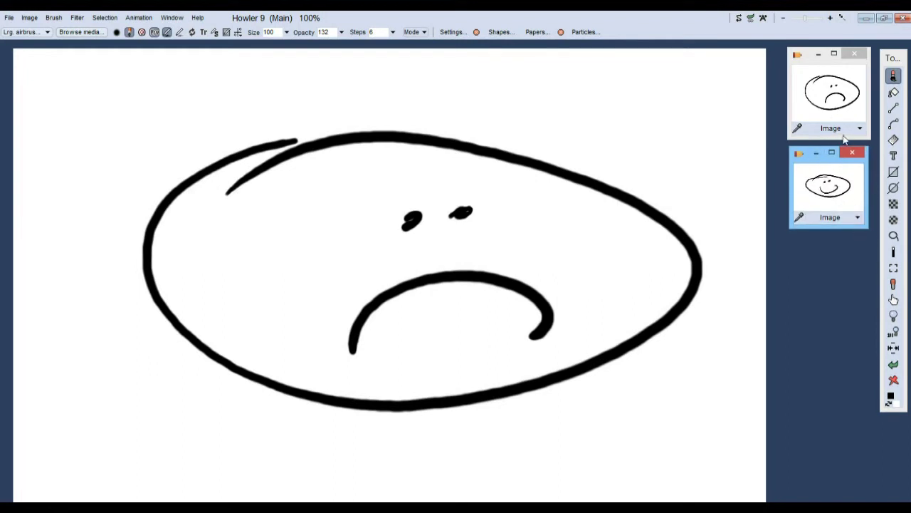
drag(841, 138, 838, 124)
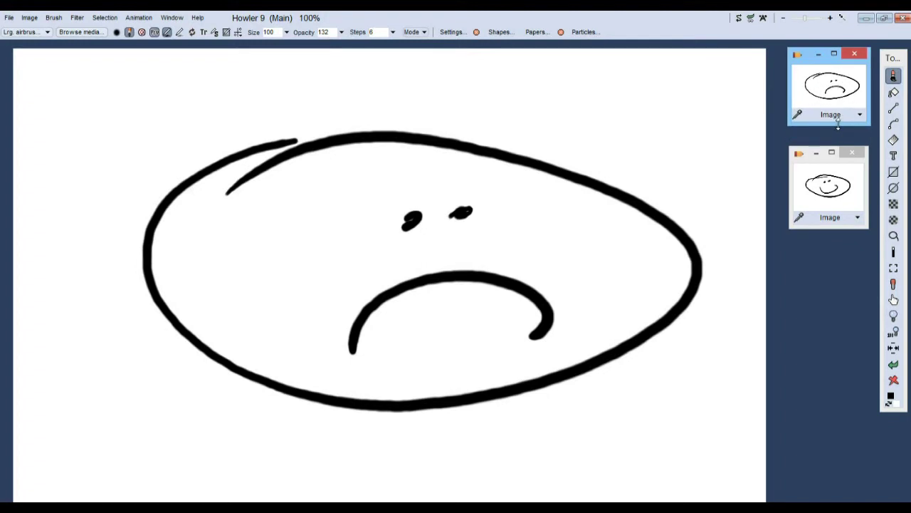
- Switch between the stored faces, leaving the smiling one on the canvas, and move its thumbnail snugly under the frowning one
click(840, 186)
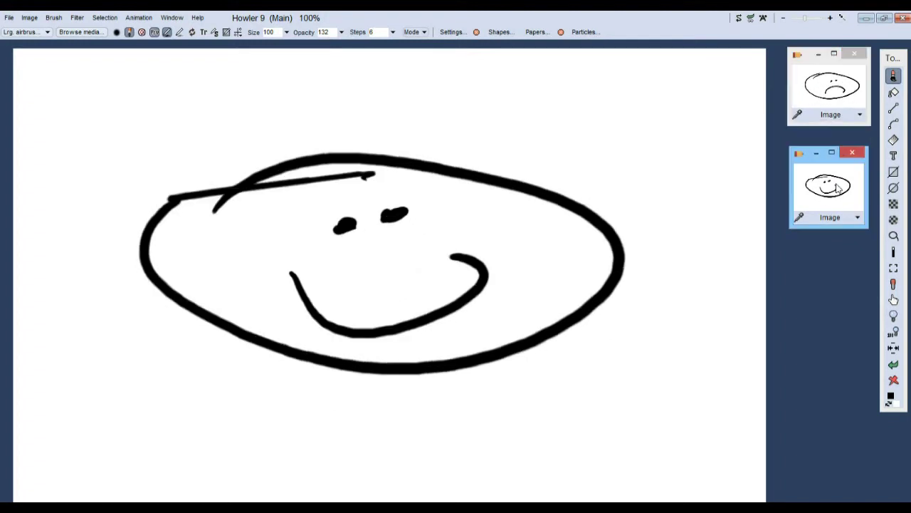
click(833, 88)
click(829, 189)
drag(808, 164, 810, 149)
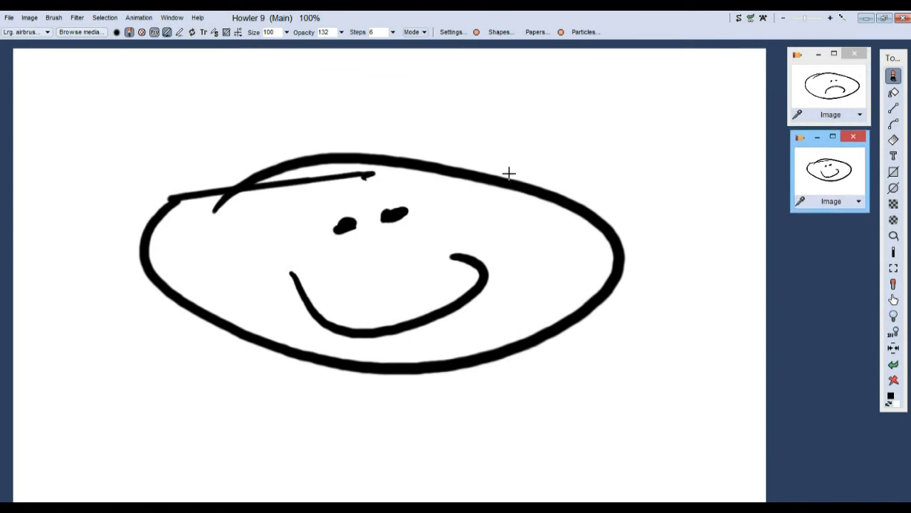
- Paint two round ears and a brimmed hat on the smiling face
drag(555, 190, 607, 211)
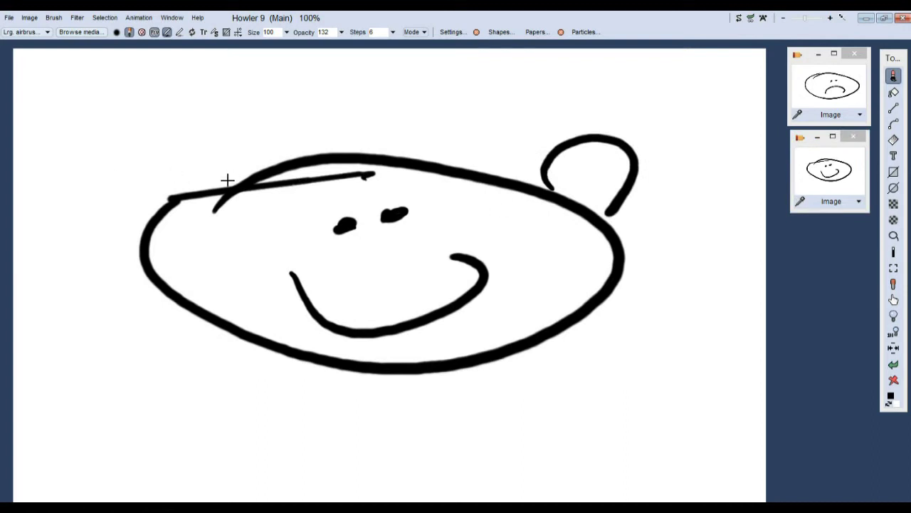
drag(227, 180, 178, 194)
mouse_move(181, 111)
mouse_down()
mouse_move(437, 150)
mouse_move(559, 114)
mouse_up()
mouse_move(287, 131)
mouse_down()
mouse_move(352, 74)
mouse_move(490, 144)
mouse_up()
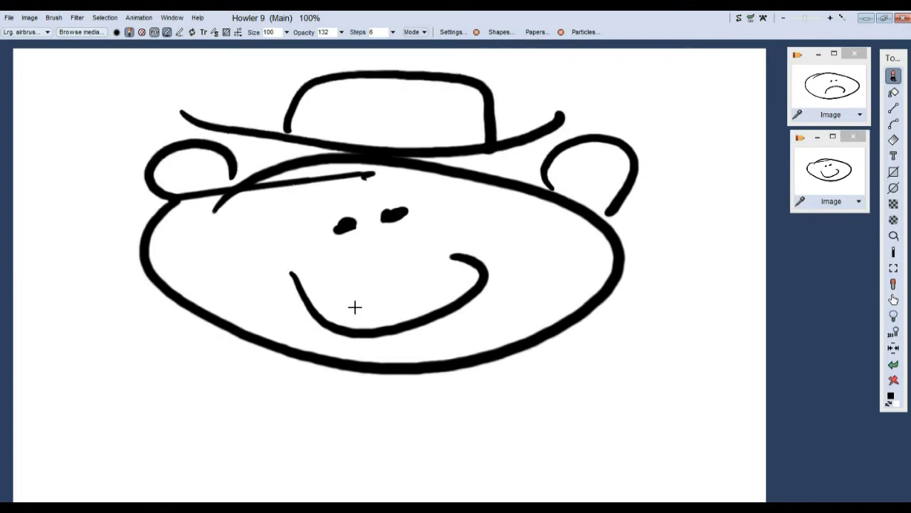
- Paint a neck below the smiling face and an outstretched arm with a fingered hand on the right side
drag(367, 374, 378, 480)
mouse_move(415, 374)
mouse_down()
mouse_move(435, 467)
mouse_move(531, 407)
mouse_move(628, 377)
mouse_up()
mouse_move(468, 464)
mouse_down()
mouse_move(637, 398)
mouse_move(627, 366)
mouse_move(667, 341)
mouse_move(740, 342)
mouse_move(695, 420)
mouse_move(680, 404)
mouse_up()
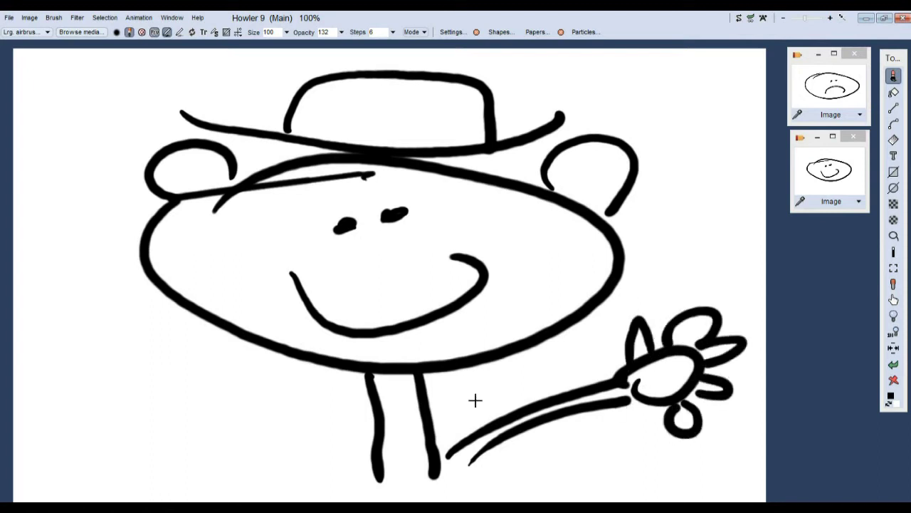
- Paint a matching outstretched arm with a hand and five fingers on the left side of the neck
drag(367, 456, 159, 393)
drag(360, 482, 140, 439)
mouse_move(120, 385)
mouse_down()
mouse_move(72, 382)
mouse_move(136, 373)
mouse_move(143, 359)
mouse_move(71, 329)
mouse_up()
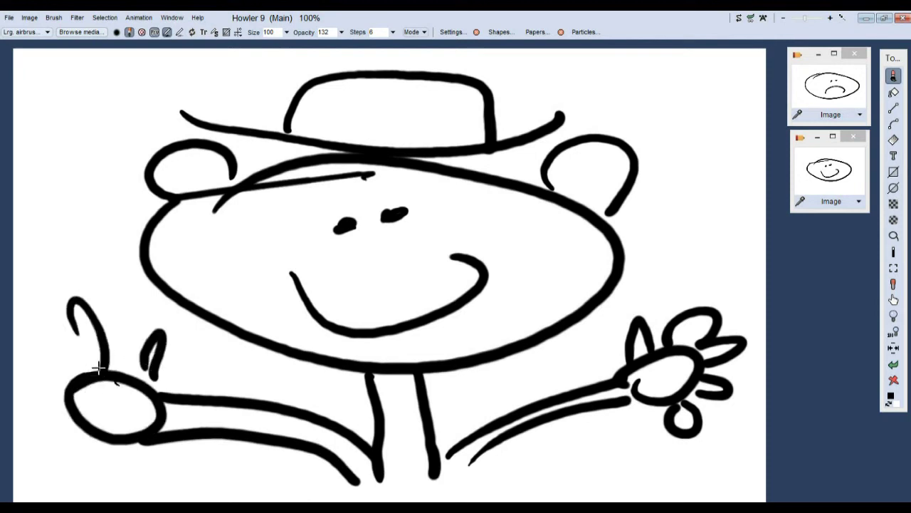
drag(89, 374, 28, 356)
drag(70, 390, 46, 414)
drag(77, 429, 57, 453)
drag(89, 457, 101, 449)
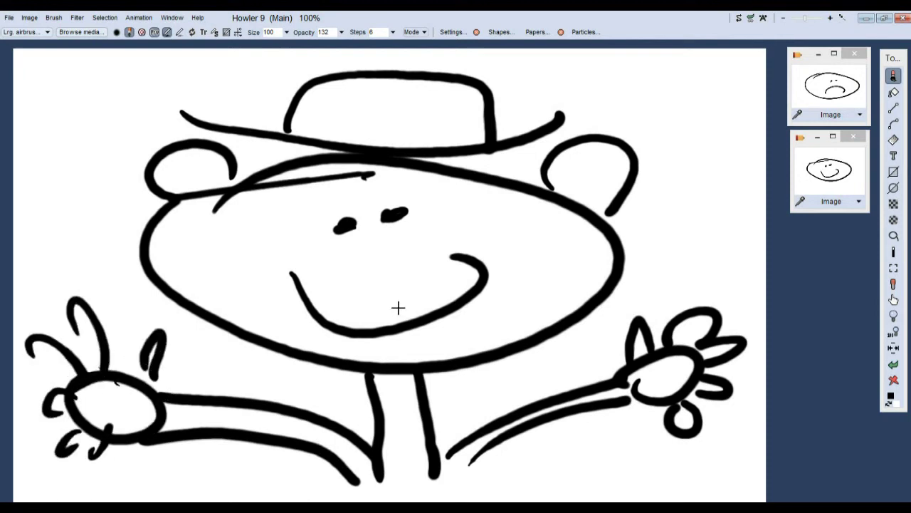
- Store a copy of the hatted figure, place its thumbnail below the others, and recall the frowning and smiling copies
click(29, 17)
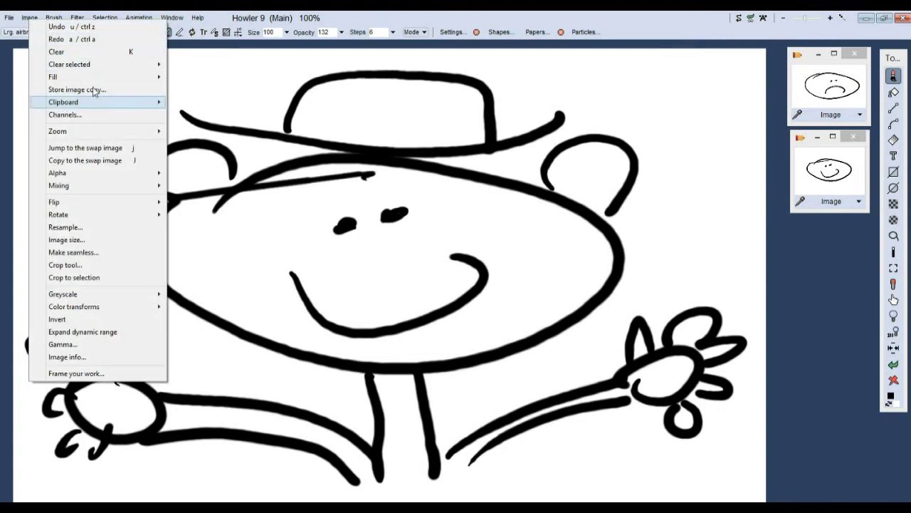
click(96, 92)
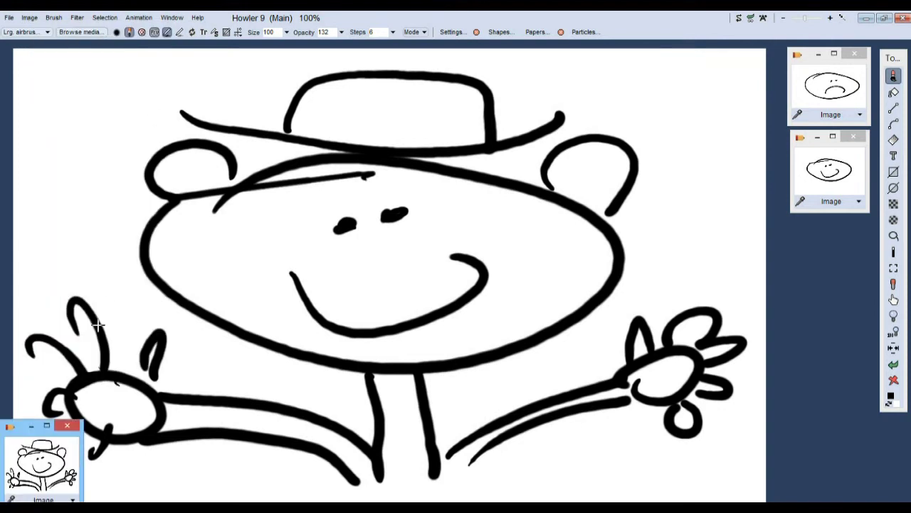
drag(22, 427, 809, 238)
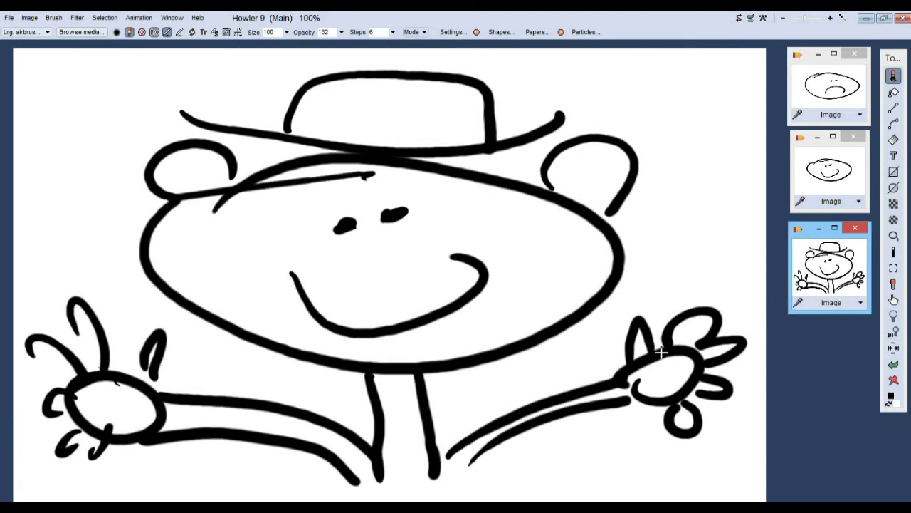
click(837, 101)
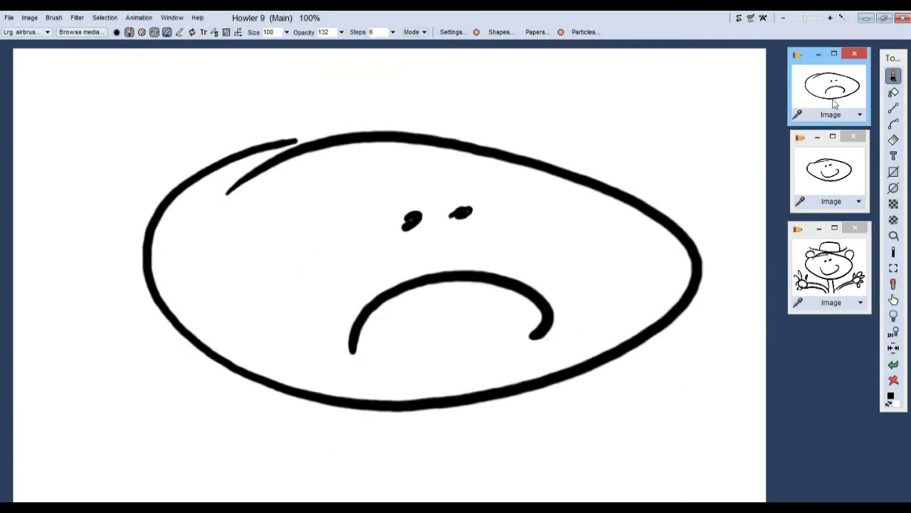
click(840, 173)
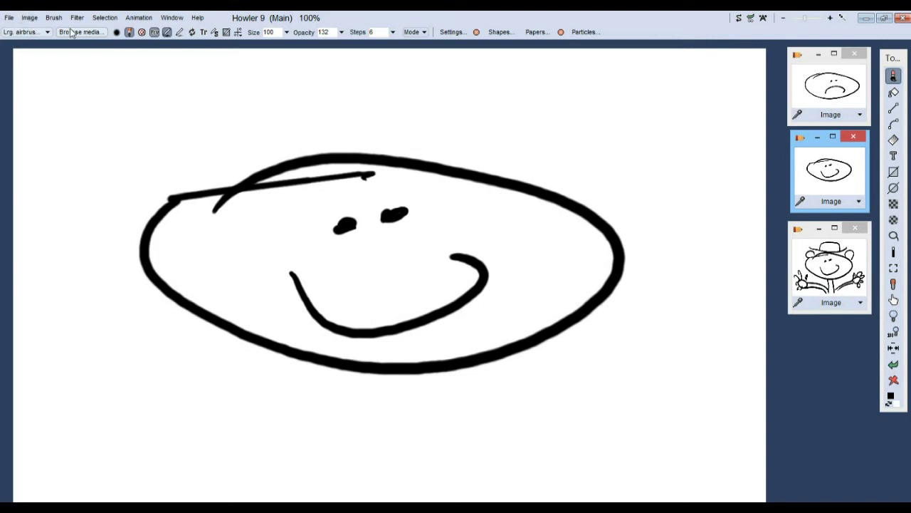
- Clear the canvas, store a copy of the blank image, and place its thumbnail below the hatted figure's
click(898, 385)
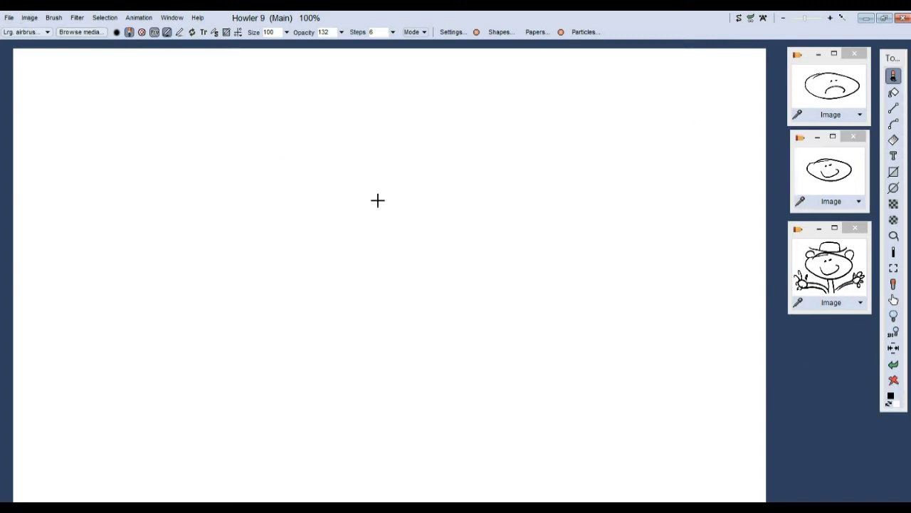
click(29, 17)
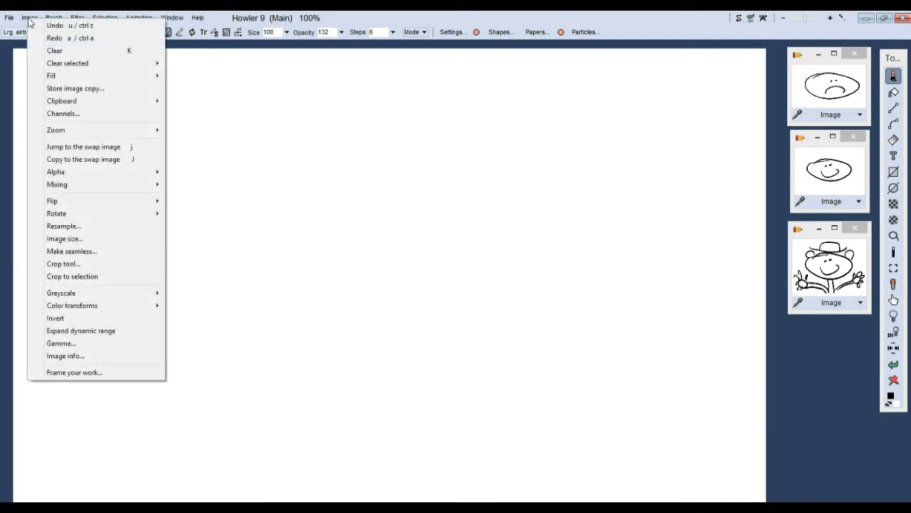
click(112, 89)
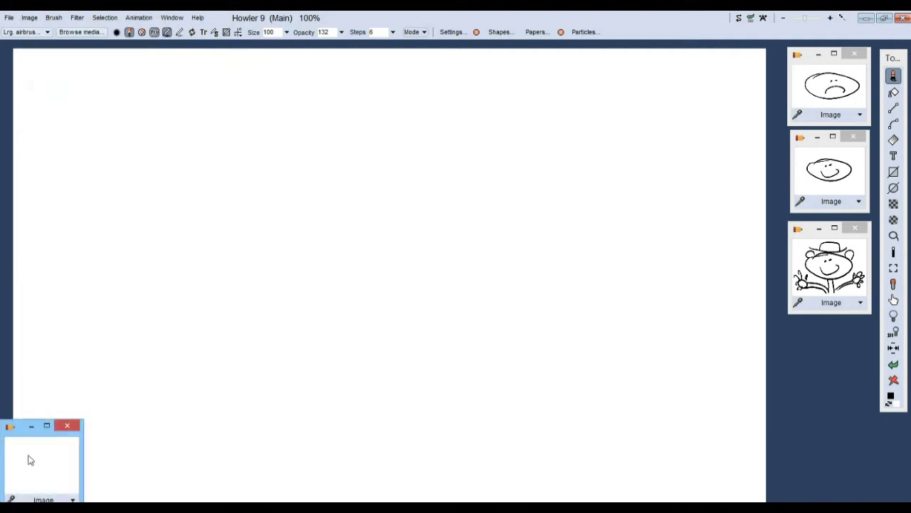
drag(20, 435, 814, 349)
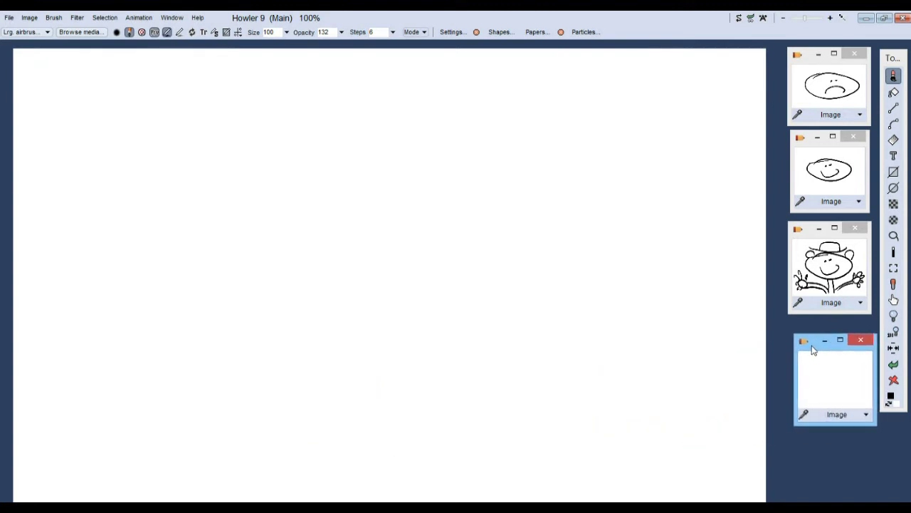
- Cycle through the stored copies on the canvas, ending on the blank one, and align the blank thumbnail under the others
click(839, 276)
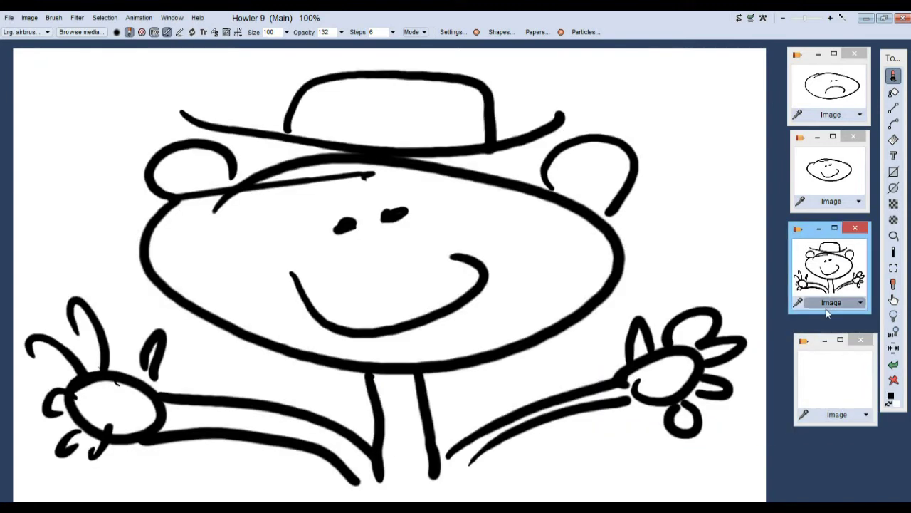
click(838, 370)
click(845, 182)
click(847, 379)
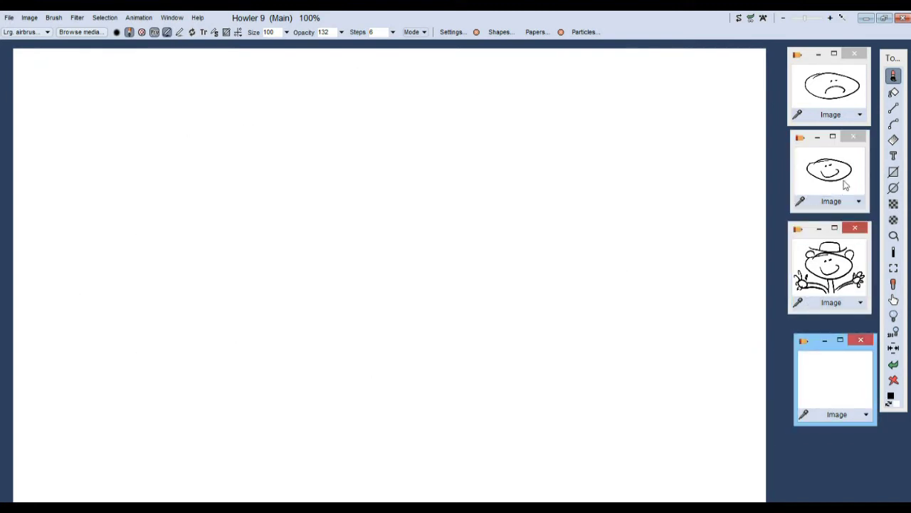
click(838, 91)
click(839, 382)
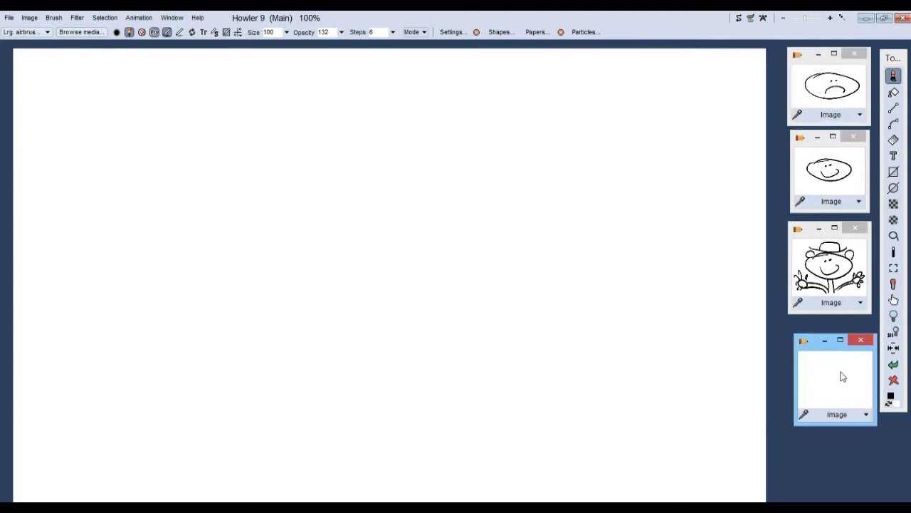
click(830, 203)
click(833, 254)
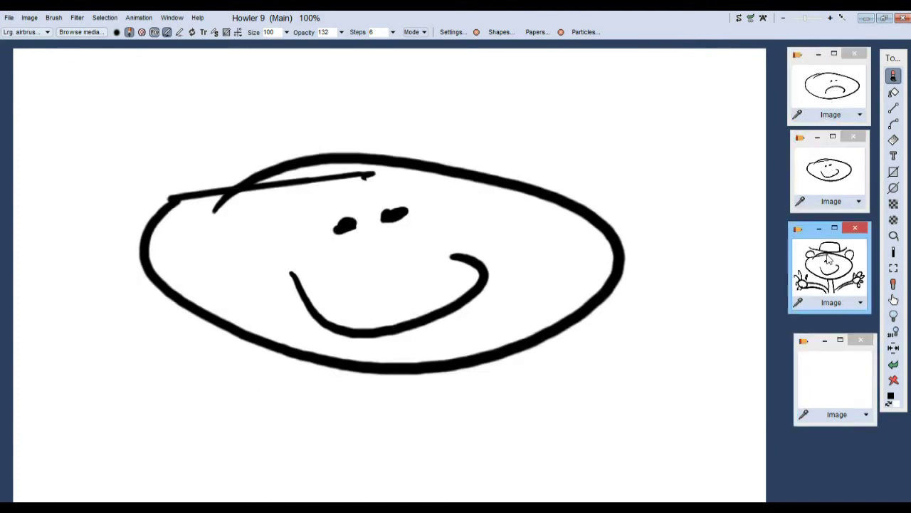
click(837, 372)
mouse_move(812, 343)
mouse_down()
mouse_move(800, 341)
mouse_move(805, 335)
mouse_up()
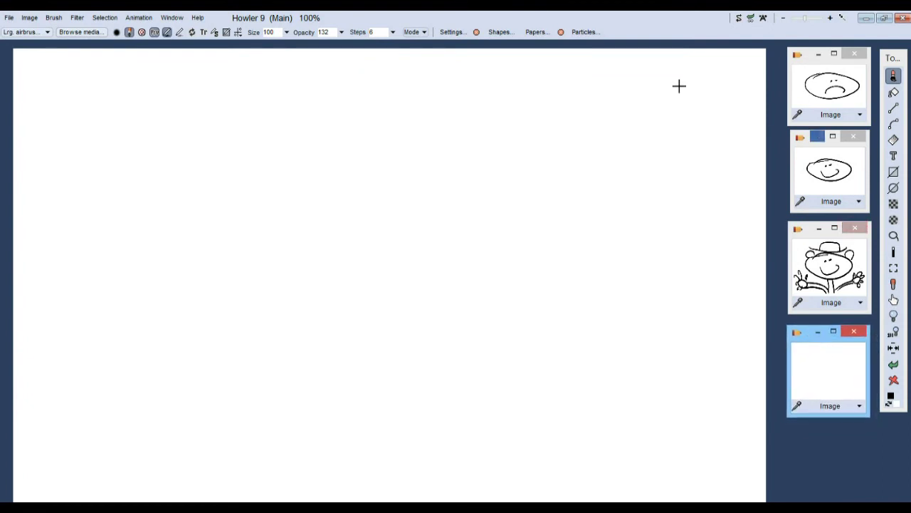
- Turn off the Flat look interface style
click(171, 17)
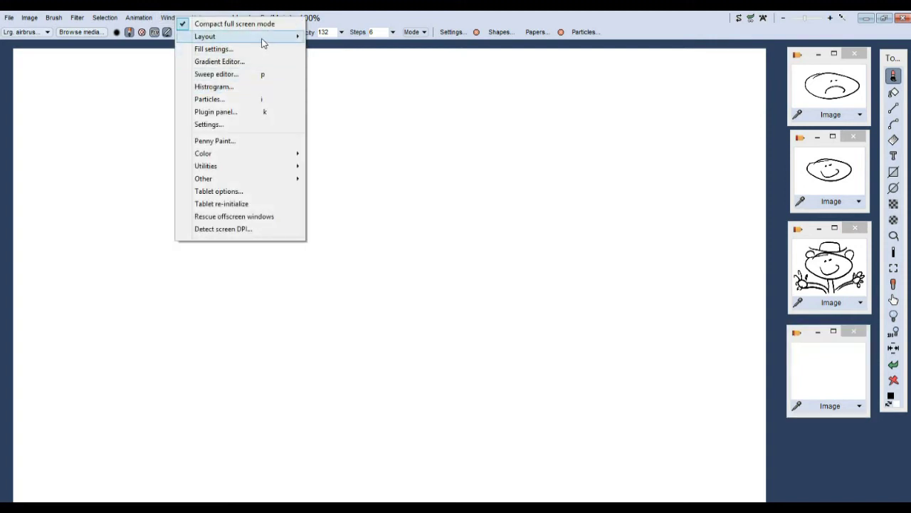
mouse_move(265, 39)
mouse_move(378, 126)
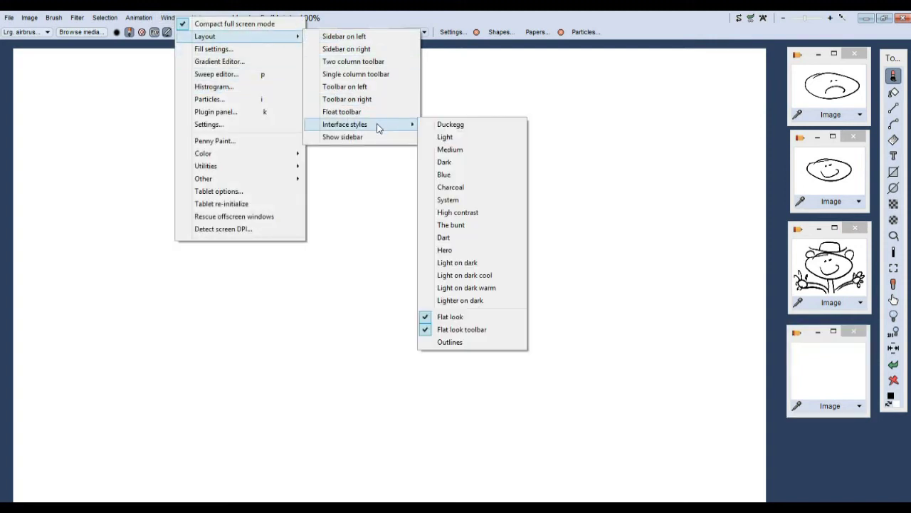
click(451, 321)
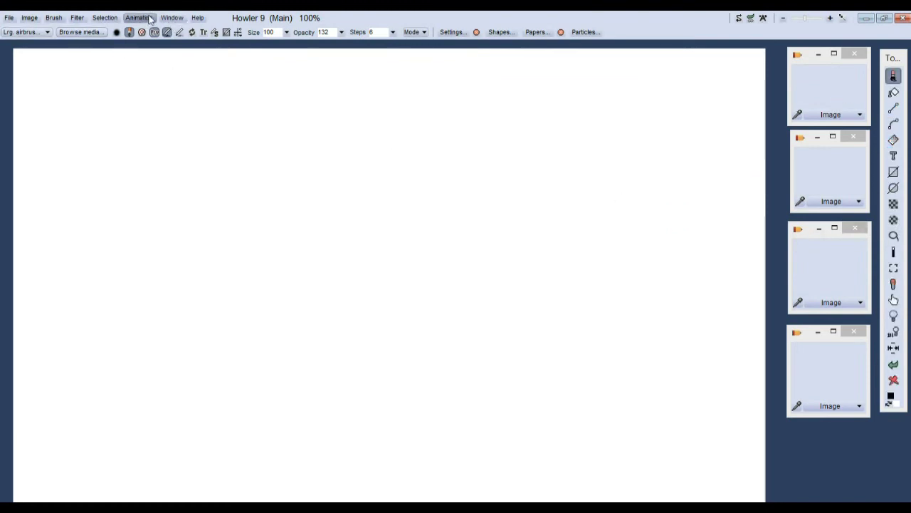
- Turn off the Flat look toolbar interface style
click(173, 18)
mouse_move(280, 39)
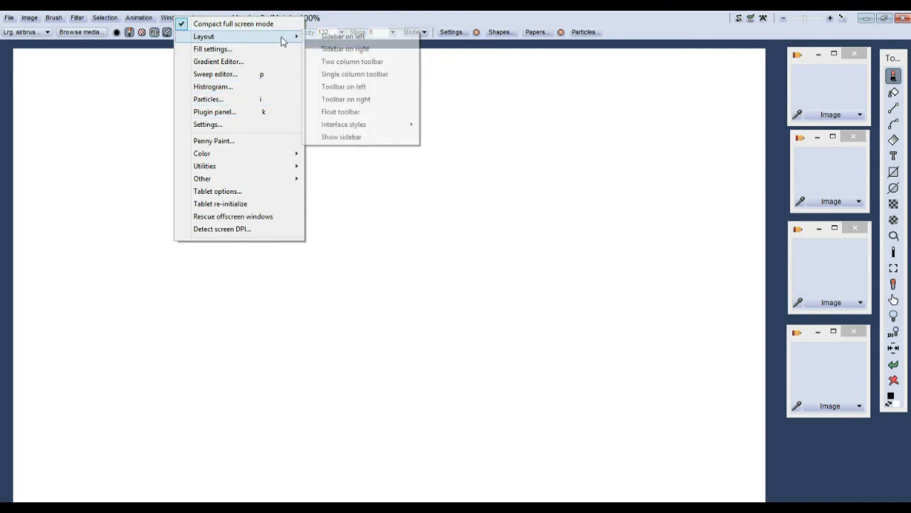
mouse_move(408, 129)
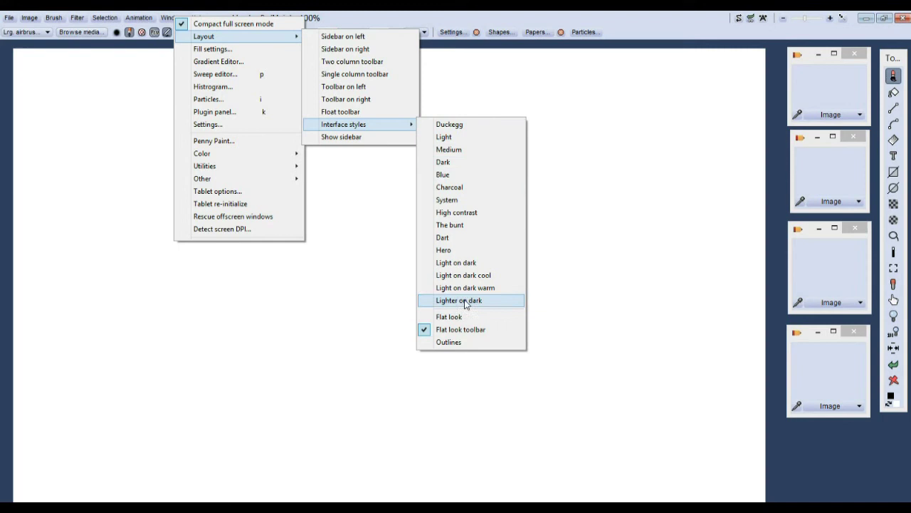
click(455, 331)
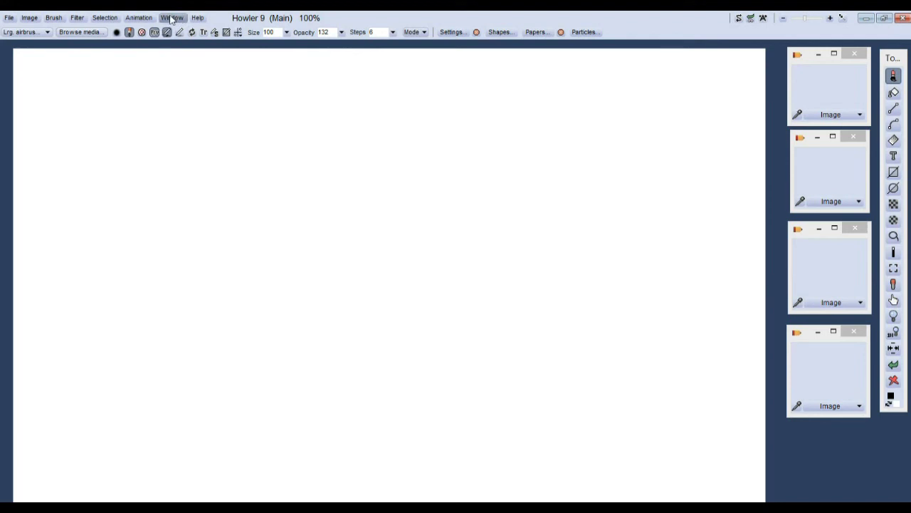
- Switch the interface style to Light on dark
click(171, 20)
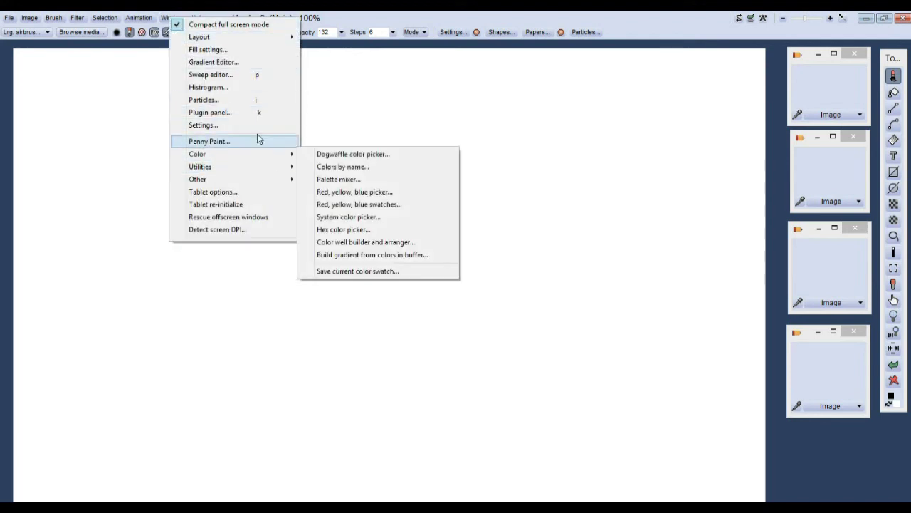
mouse_move(393, 128)
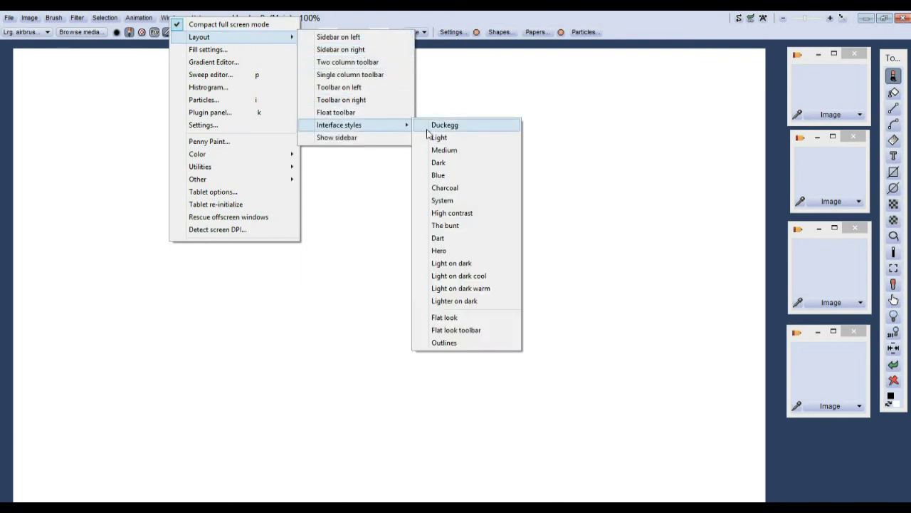
click(470, 263)
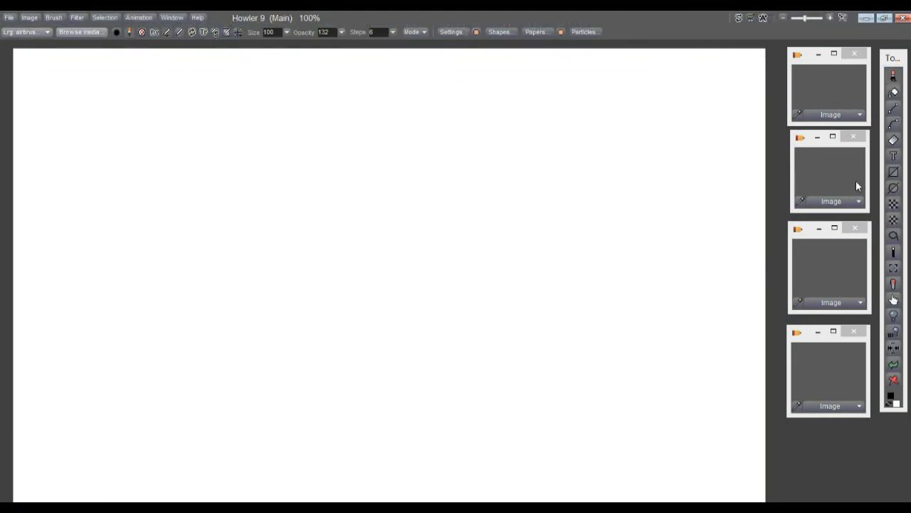
- Show the stored frowning face, smiling face and hatted figure on the canvas one after another
click(841, 96)
click(832, 178)
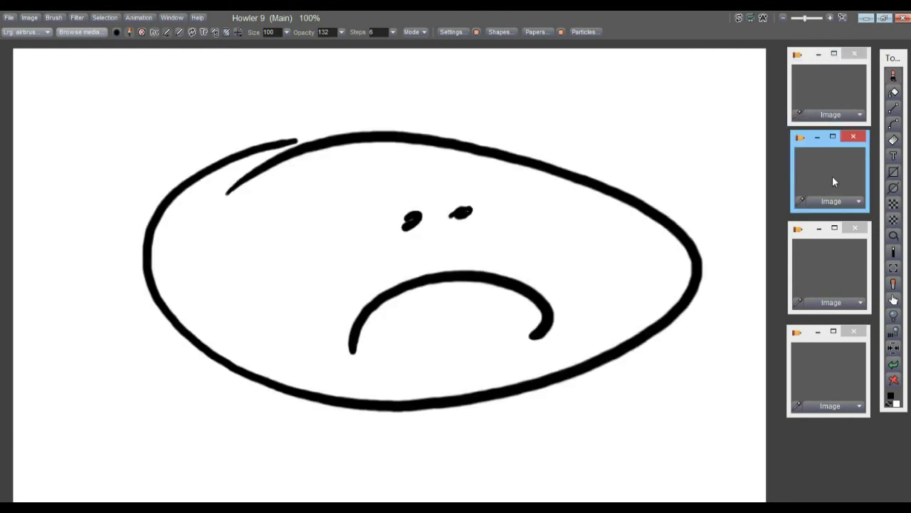
click(826, 261)
- Slightly resize all four stored-image windows to redraw their thumbnails, and bring the frowning face onto the canvas
mouse_move(866, 312)
mouse_down()
mouse_move(869, 320)
mouse_move(869, 310)
mouse_up()
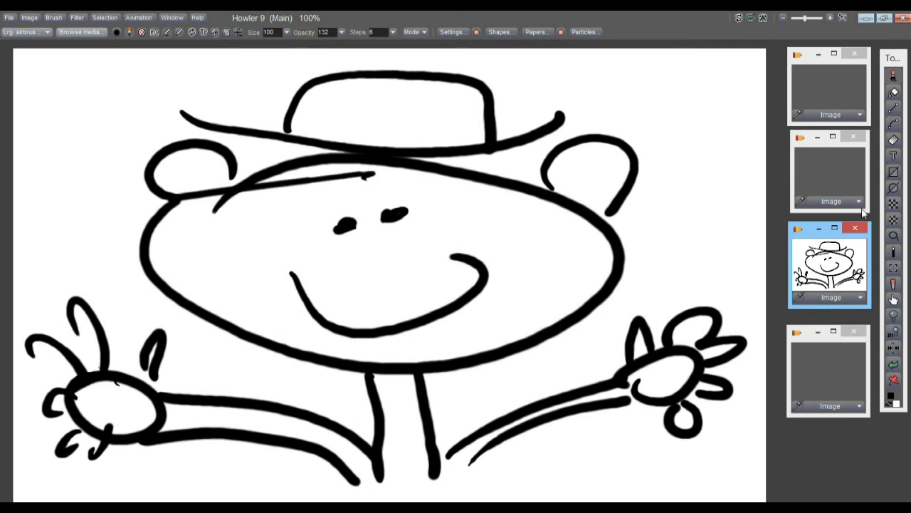
drag(867, 211, 870, 213)
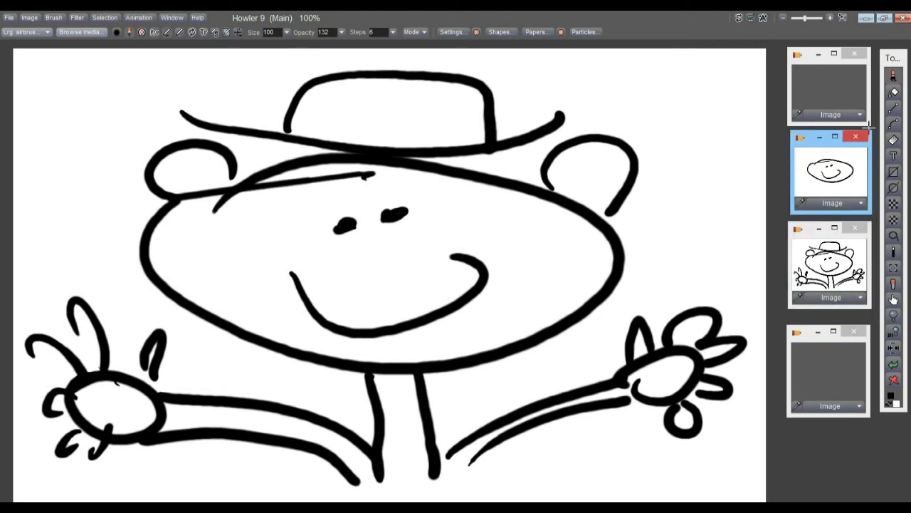
drag(865, 124, 866, 121)
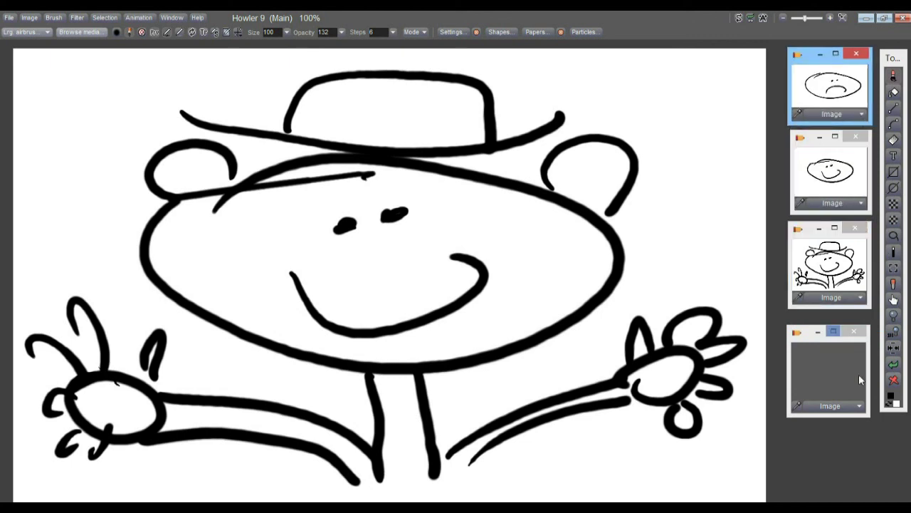
mouse_move(867, 418)
mouse_down()
mouse_move(873, 435)
mouse_move(873, 423)
mouse_up()
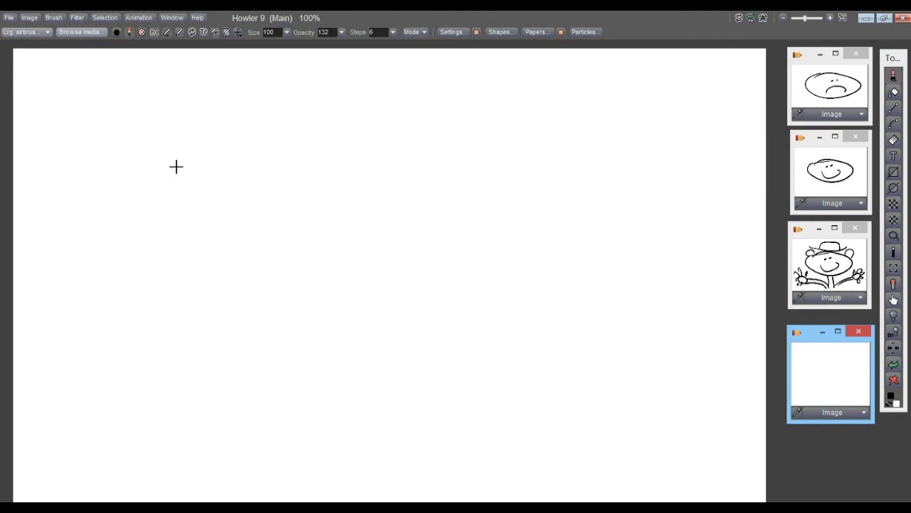
click(828, 88)
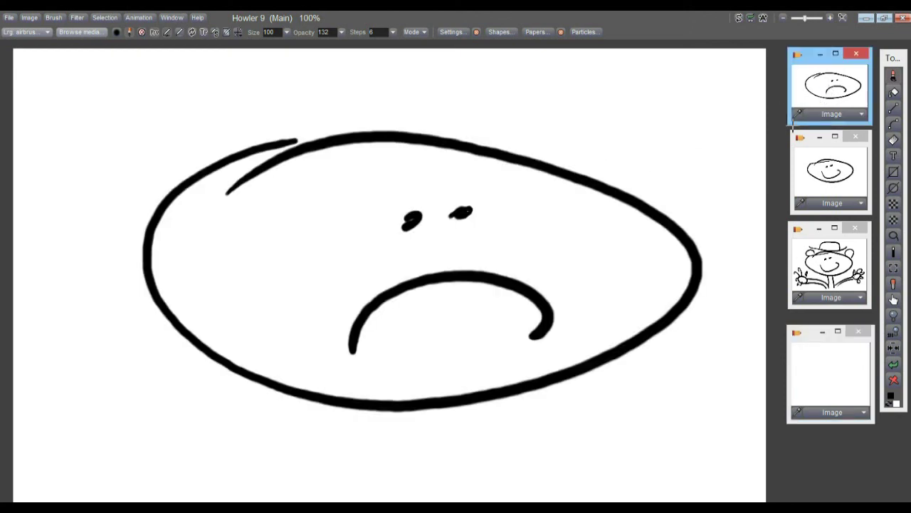